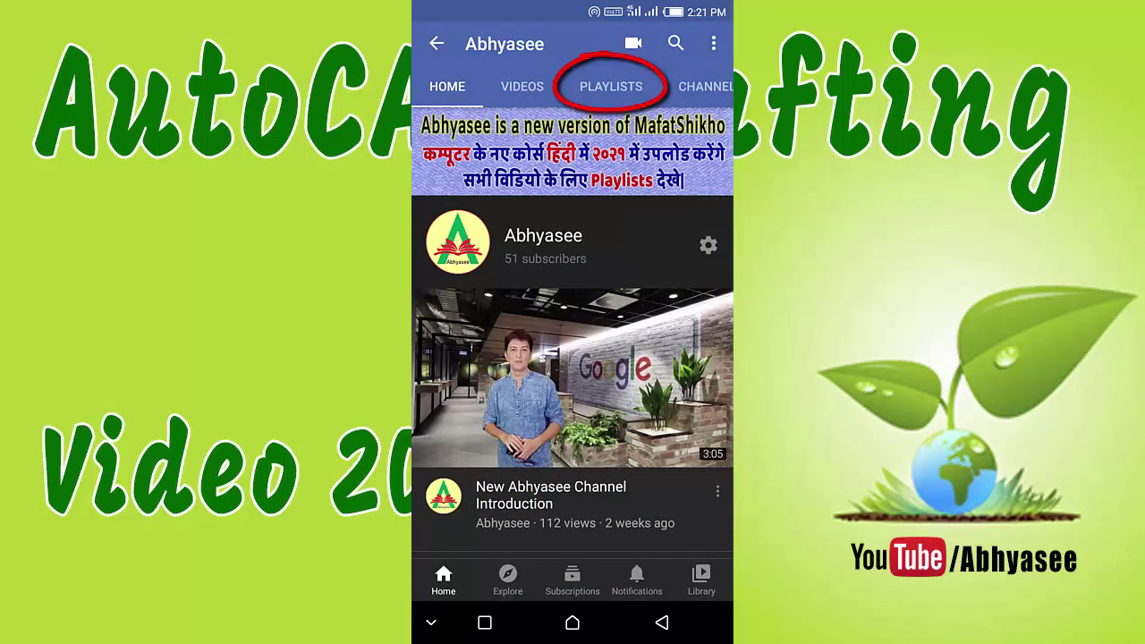
# Step: Show the channel's playlists and scroll down through the Computer Basics videos
pyautogui.click(611, 86)
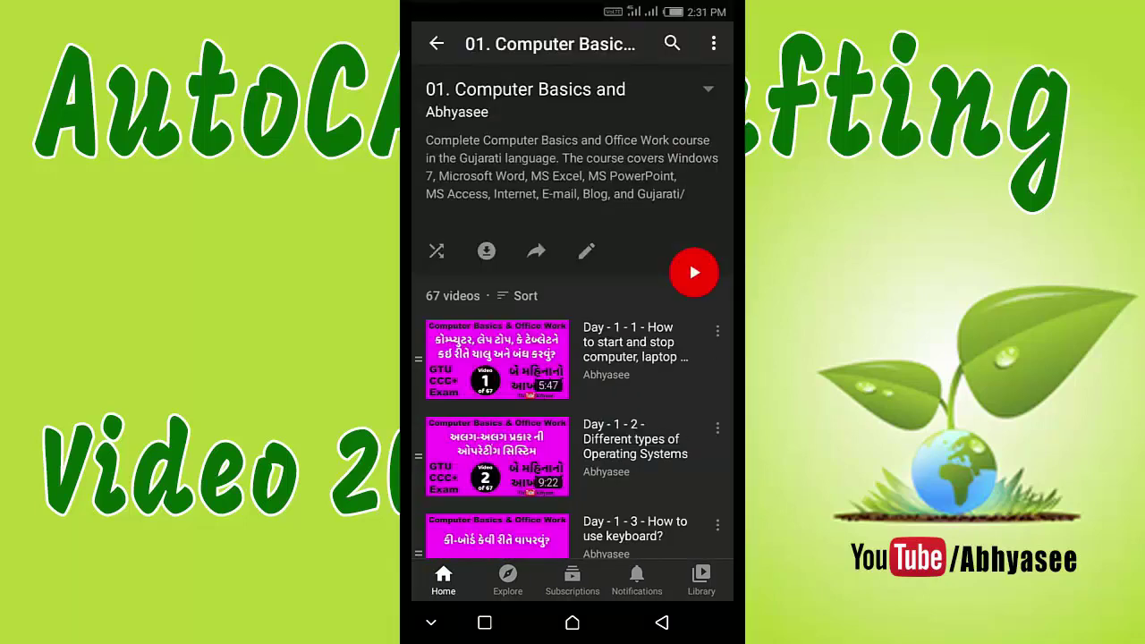
pyautogui.scroll(-3, 572, 340)
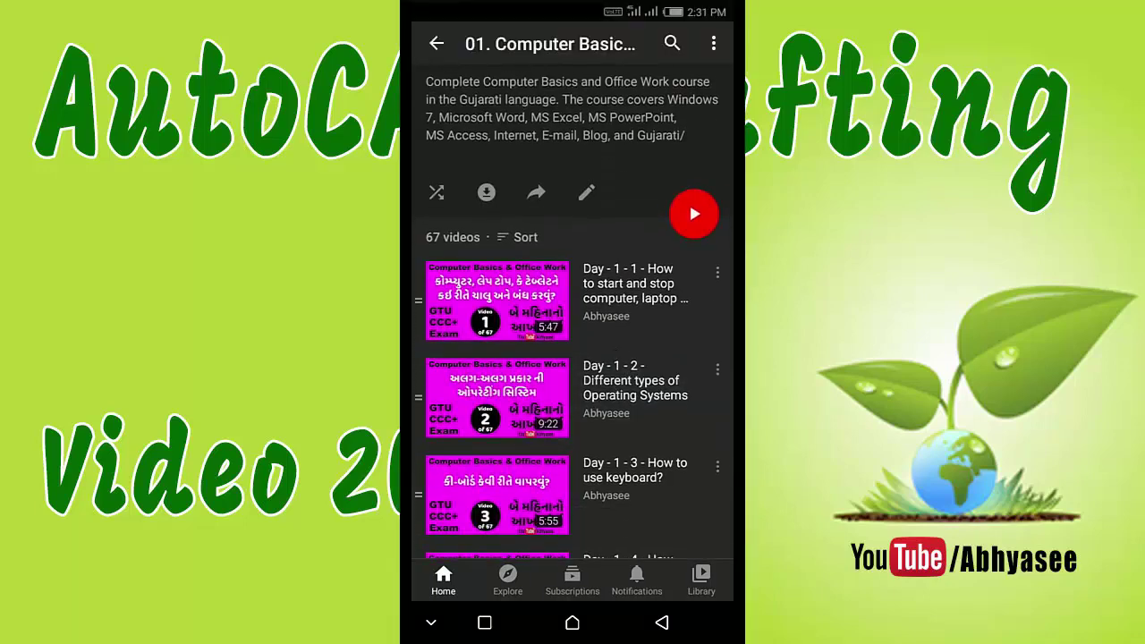
pyautogui.scroll(-1, 572, 340)
pyautogui.scroll(-1, 573, 340)
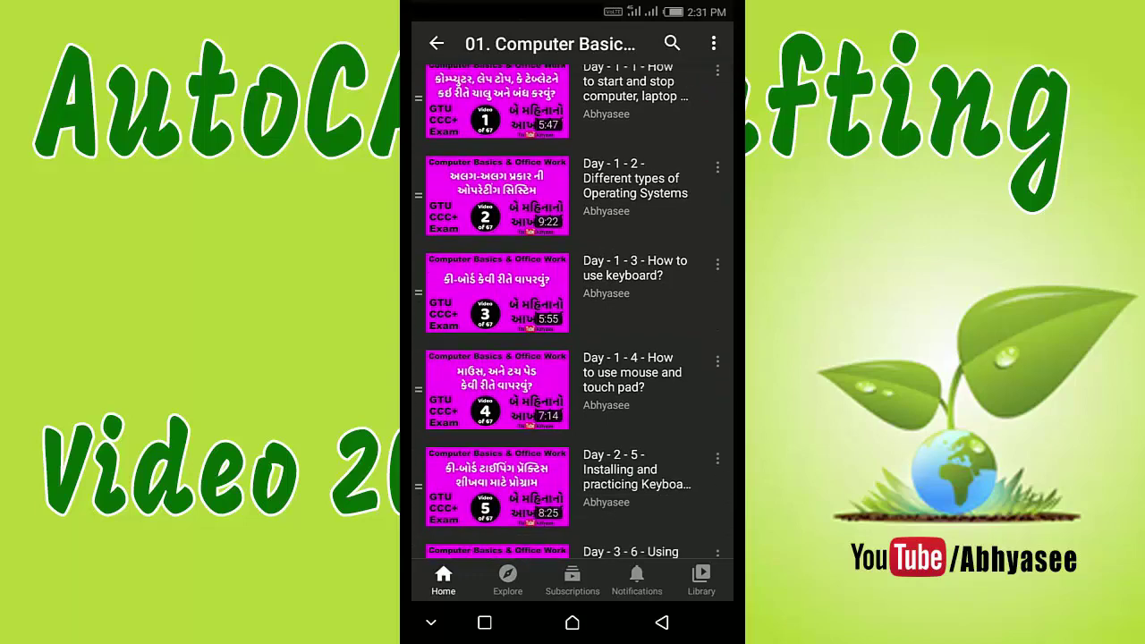
pyautogui.scroll(-1, 572, 340)
pyautogui.scroll(-1, 572, 340)
pyautogui.scroll(-1, 572, 340)
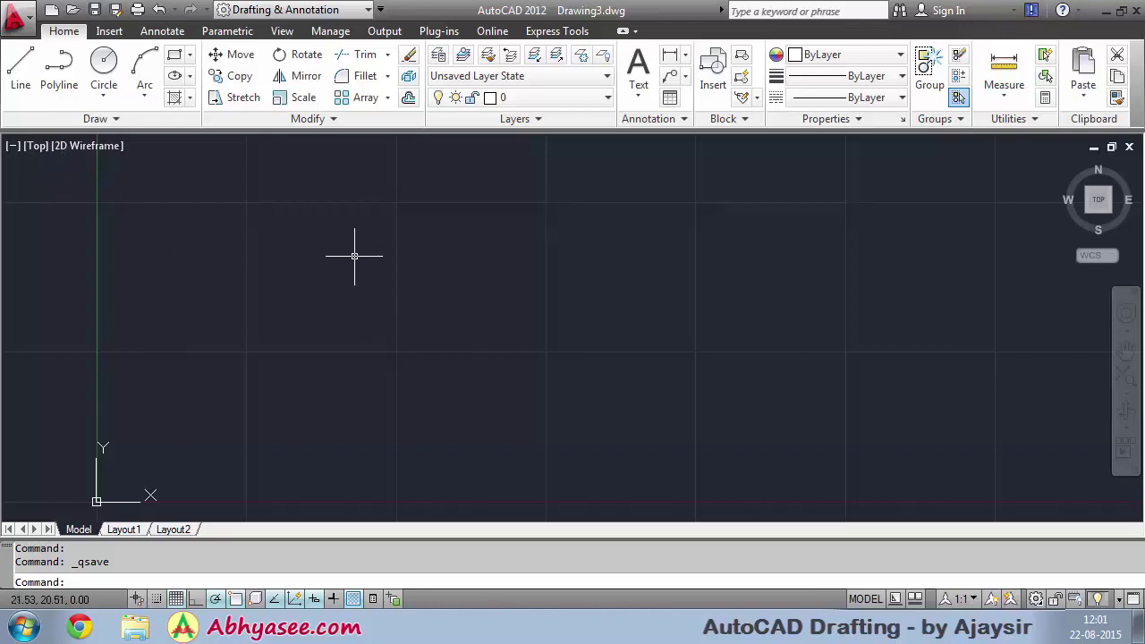
# Step: Draw the left and right vertical uprights as two parallel lines with LINE
pyautogui.write('L')
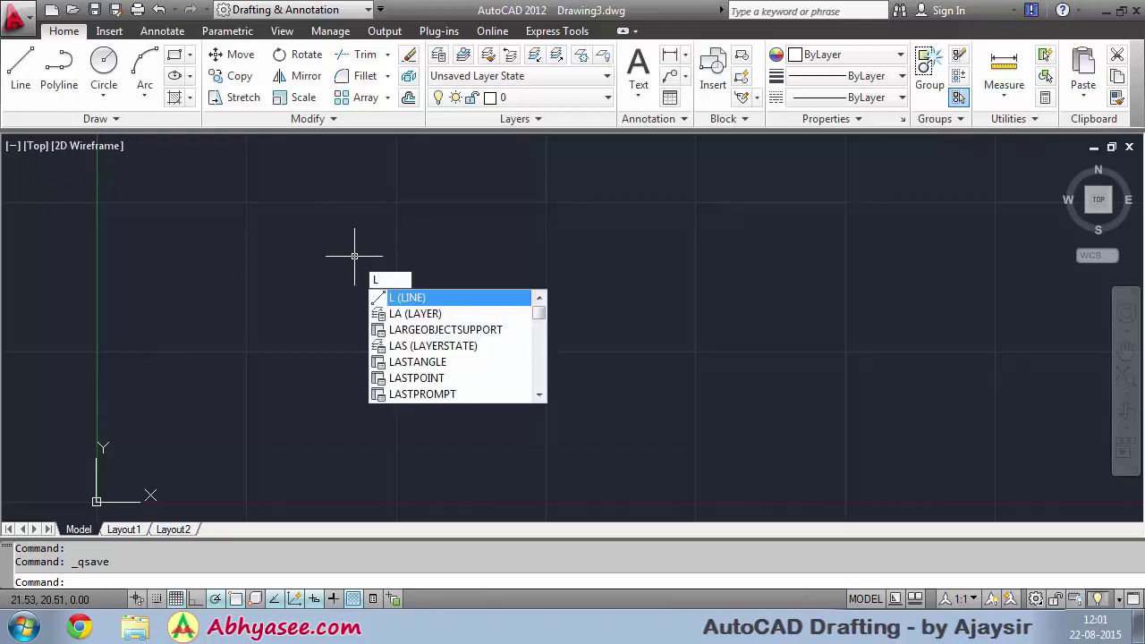
pyautogui.press('Return')
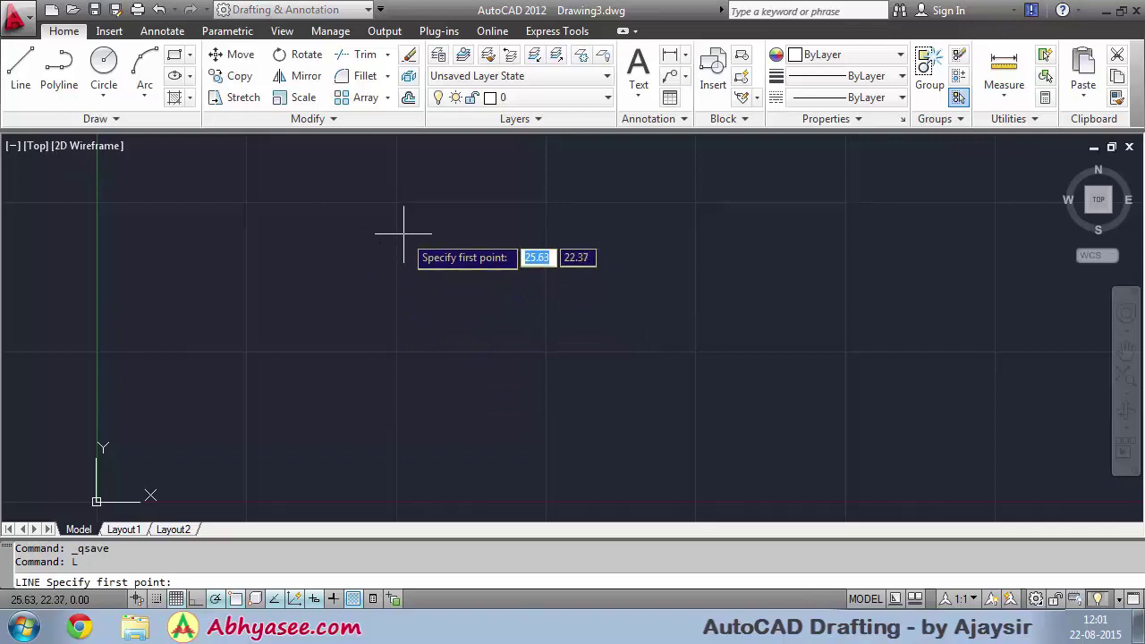
pyautogui.click(403, 231)
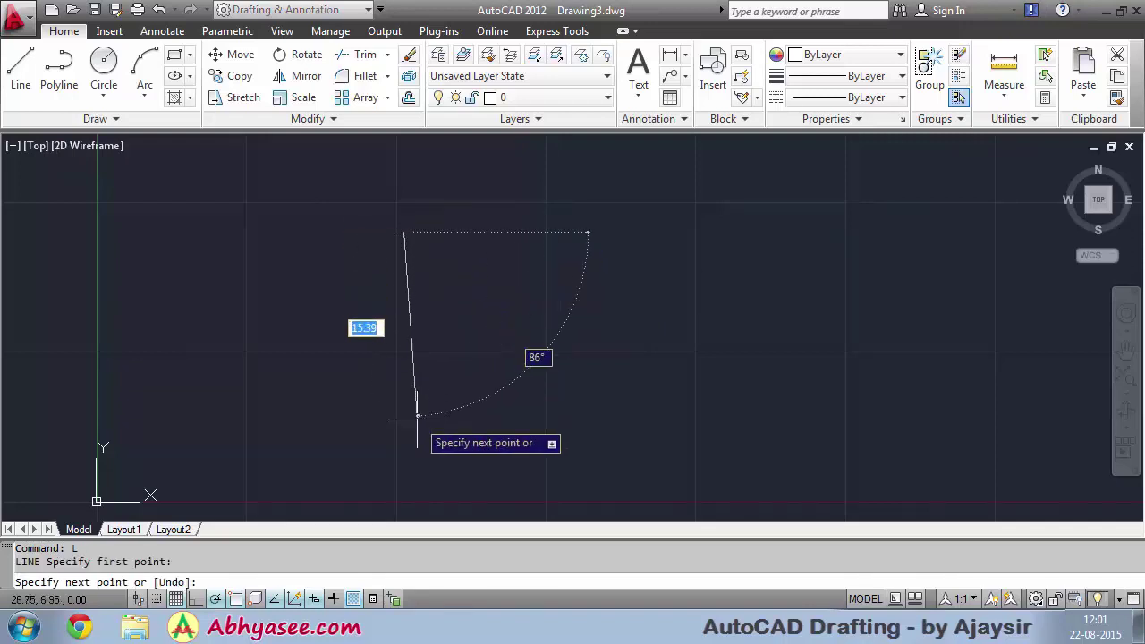
pyautogui.click(402, 444)
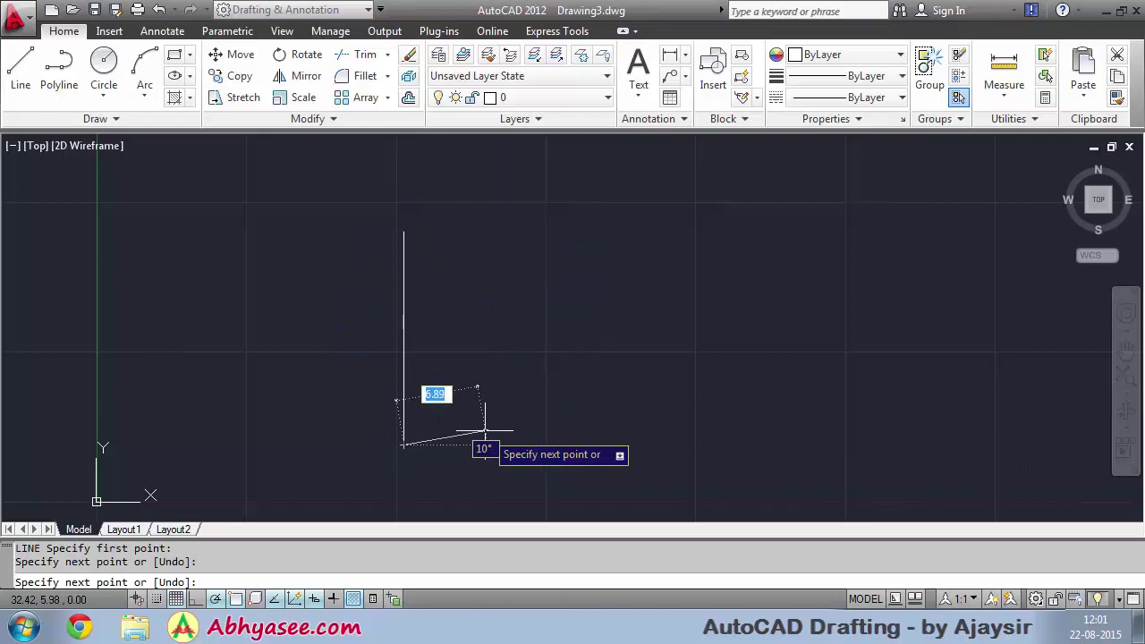
pyautogui.rightClick(483, 429)
pyautogui.click(534, 236)
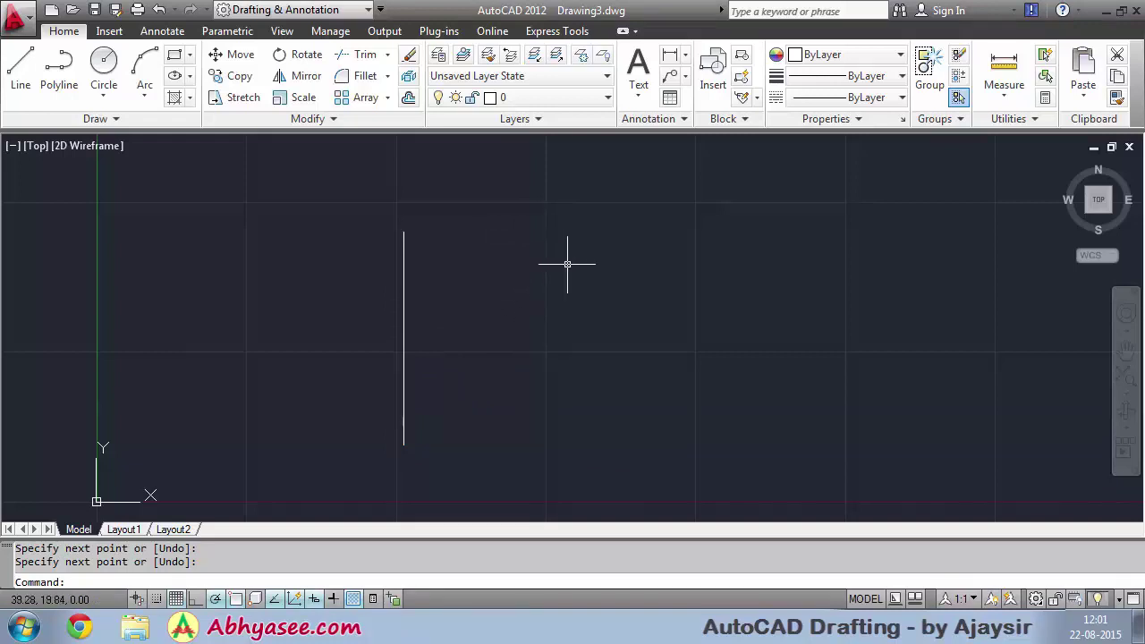
pyautogui.press('Return')
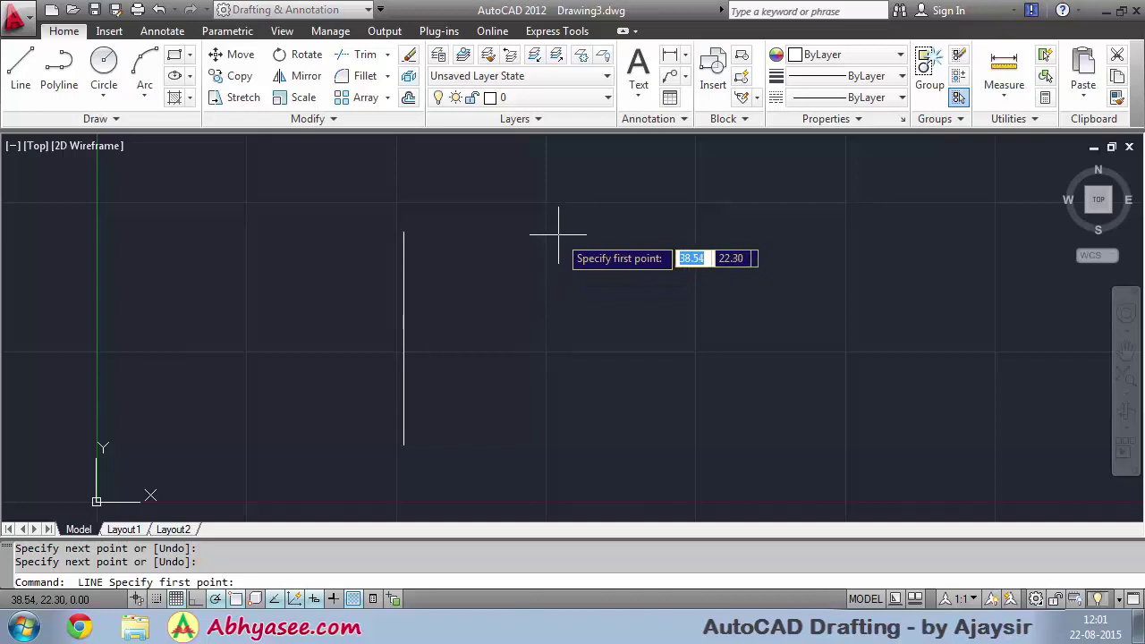
pyautogui.click(569, 234)
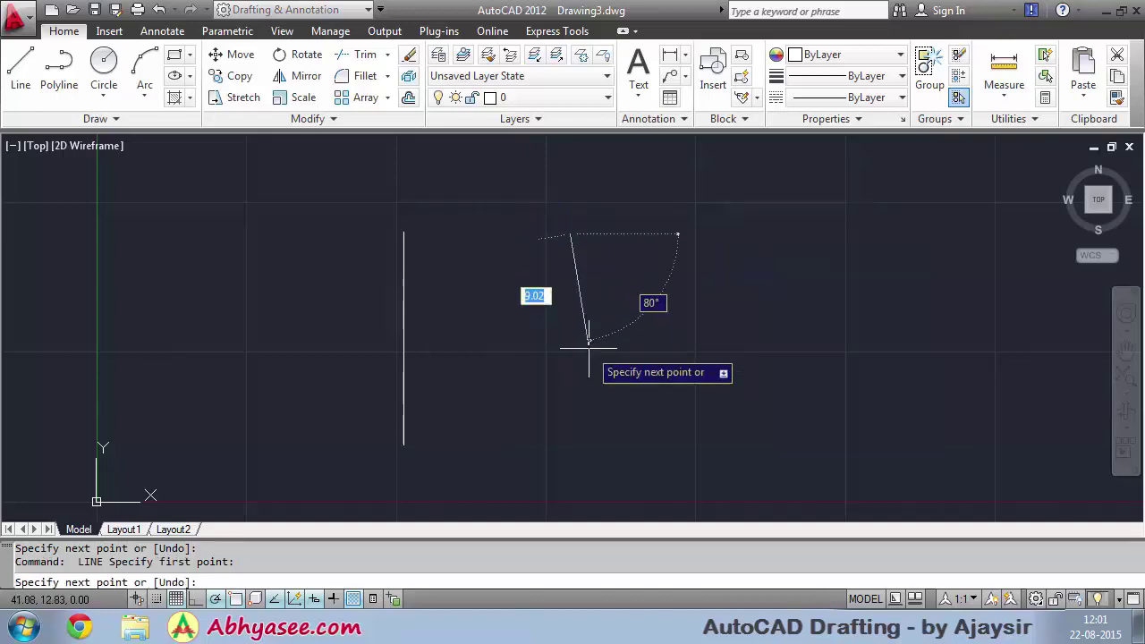
pyautogui.click(570, 446)
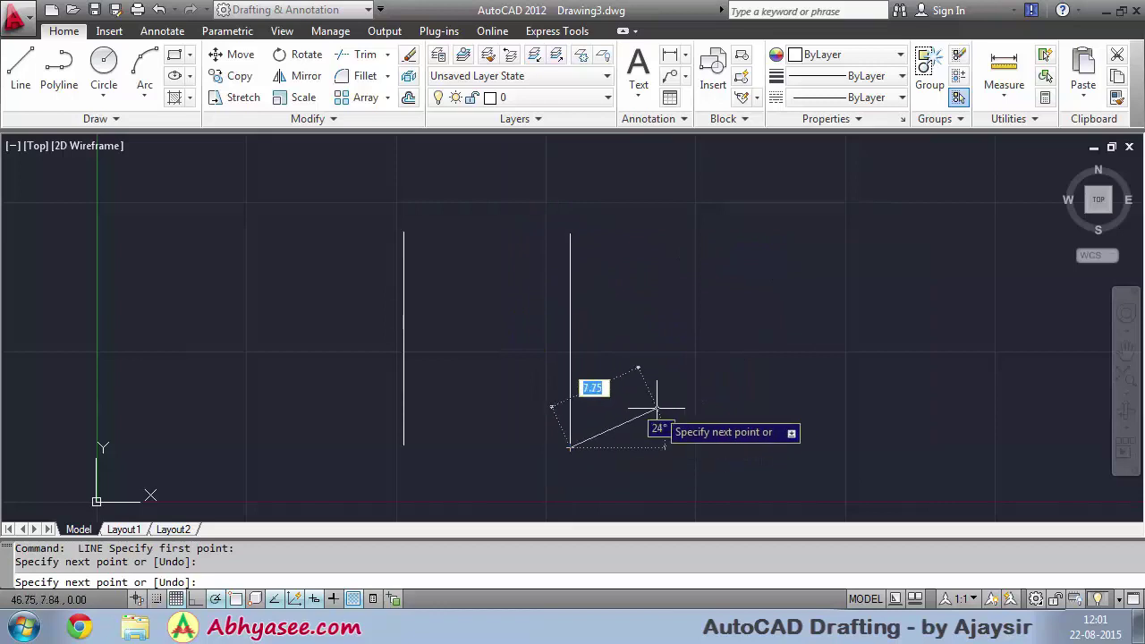
pyautogui.rightClick(685, 364)
pyautogui.click(707, 374)
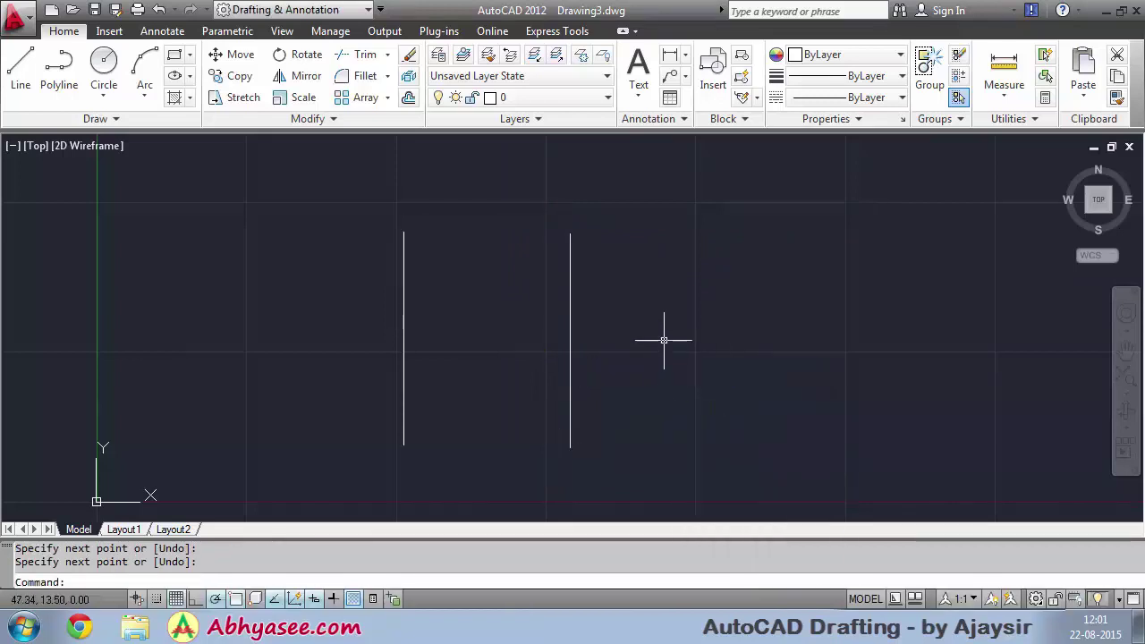
# Step: Add two horizontal rungs: the top one reaching the right upright, the second crossing the left
pyautogui.press('Return')
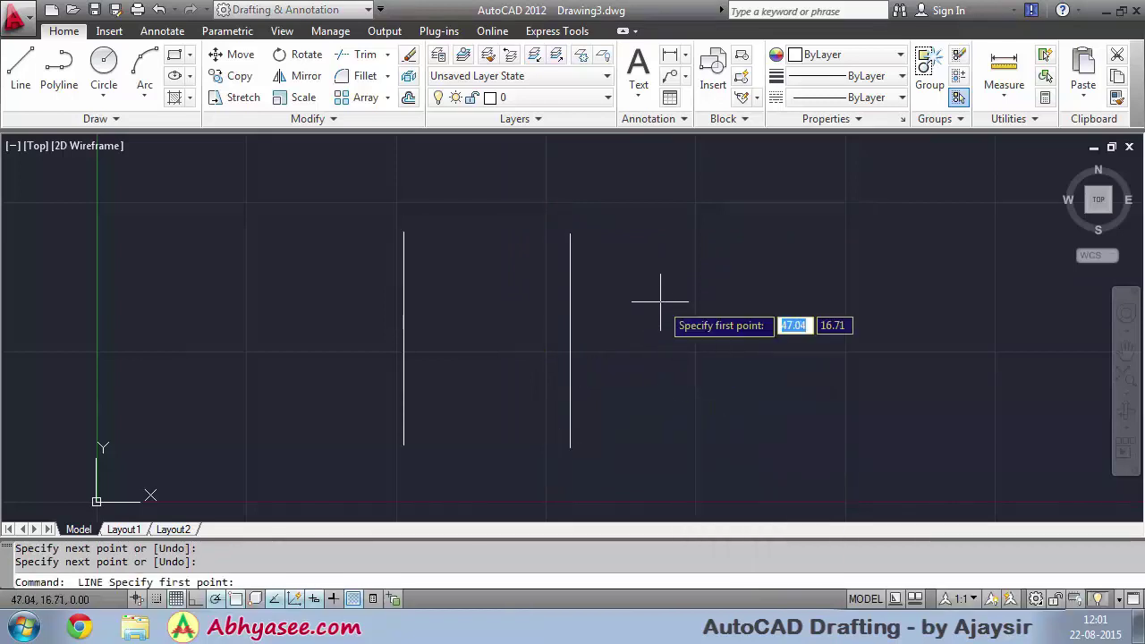
pyautogui.click(431, 265)
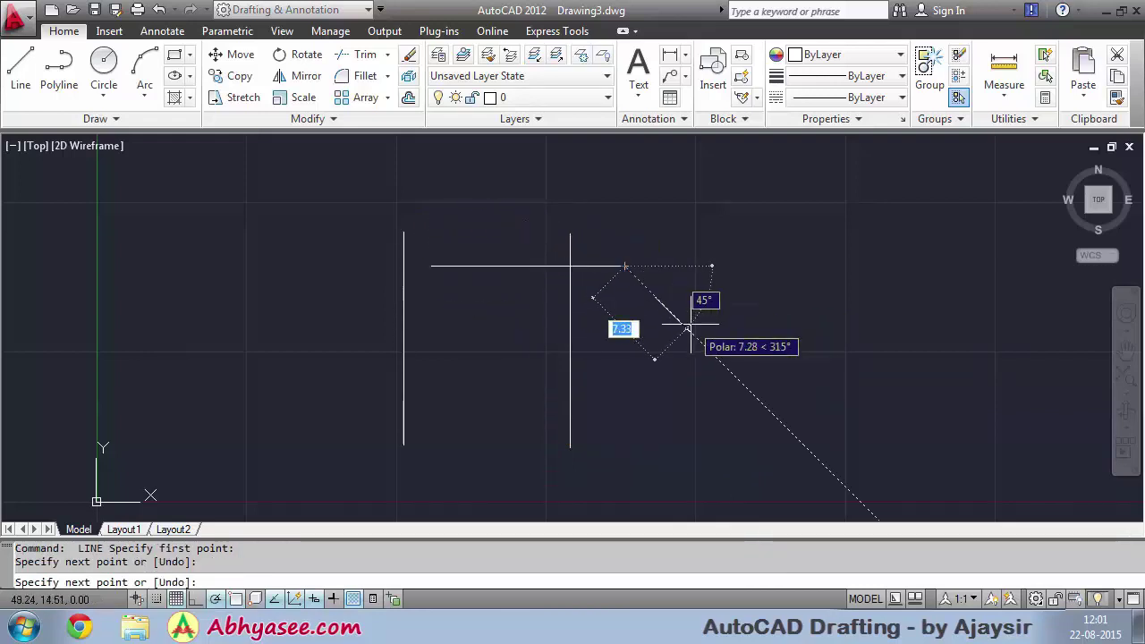
pyautogui.rightClick(709, 354)
pyautogui.click(748, 368)
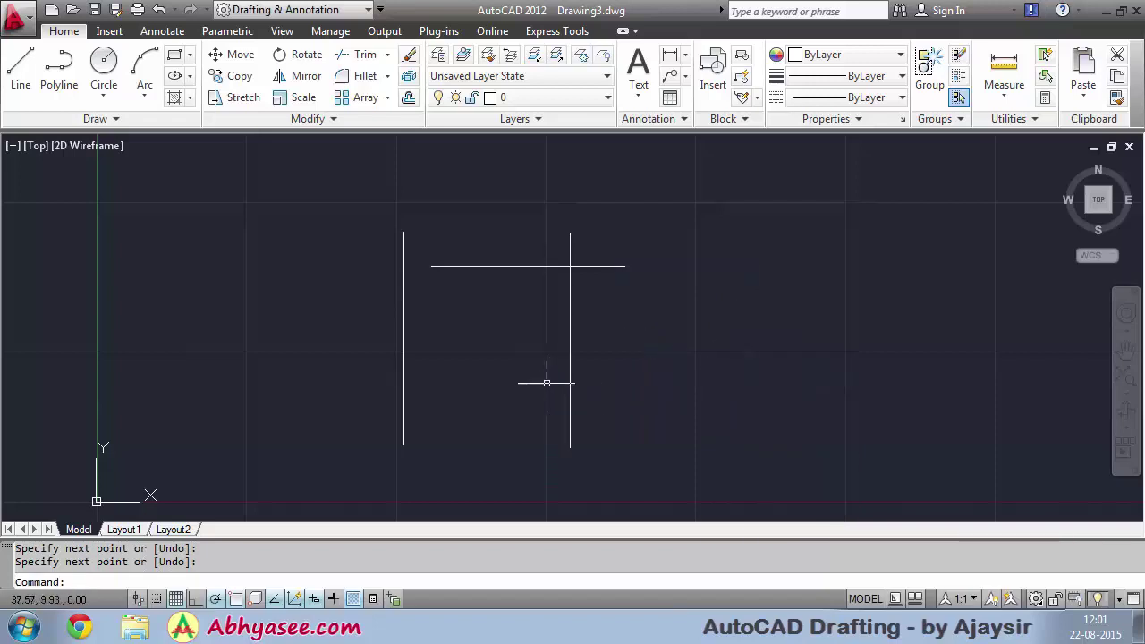
pyautogui.press('Return')
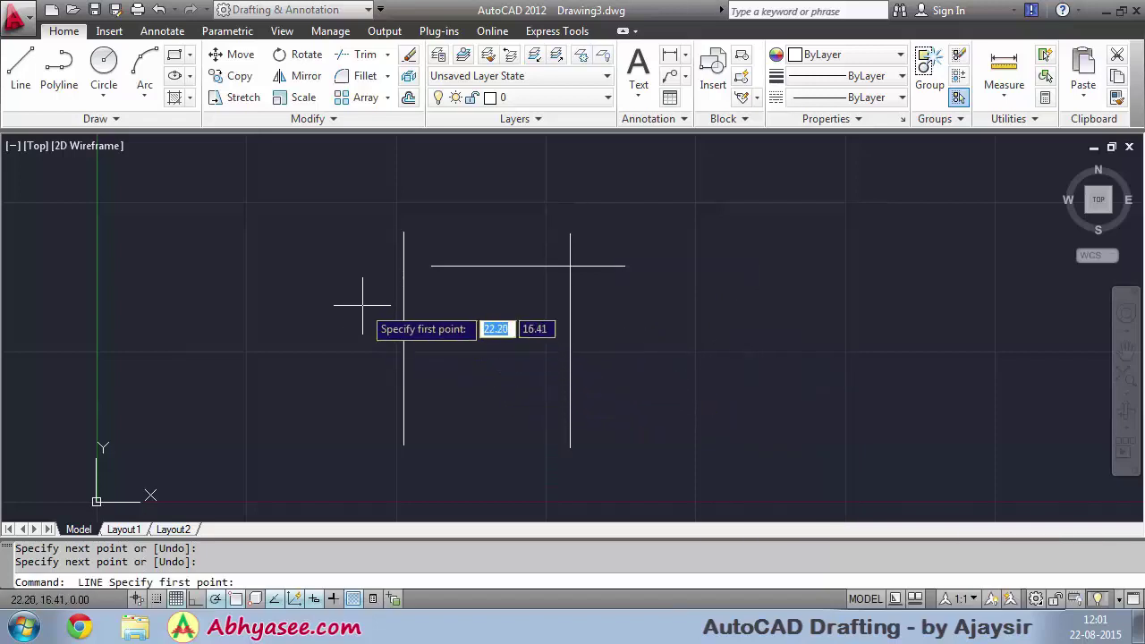
pyautogui.click(361, 303)
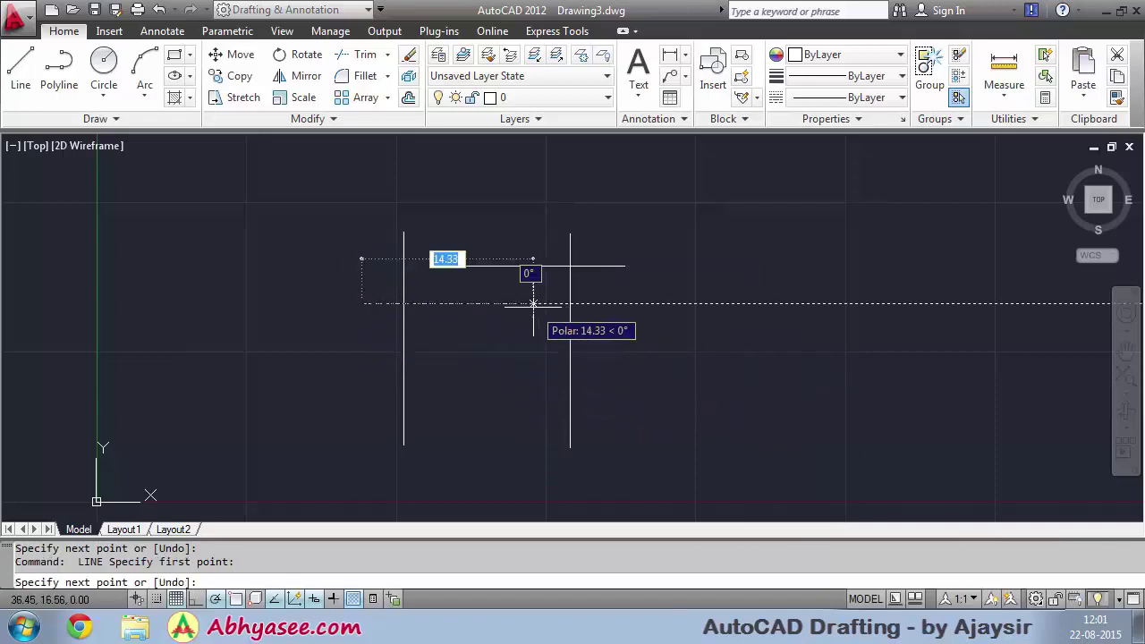
pyautogui.click(488, 303)
pyautogui.rightClick(556, 393)
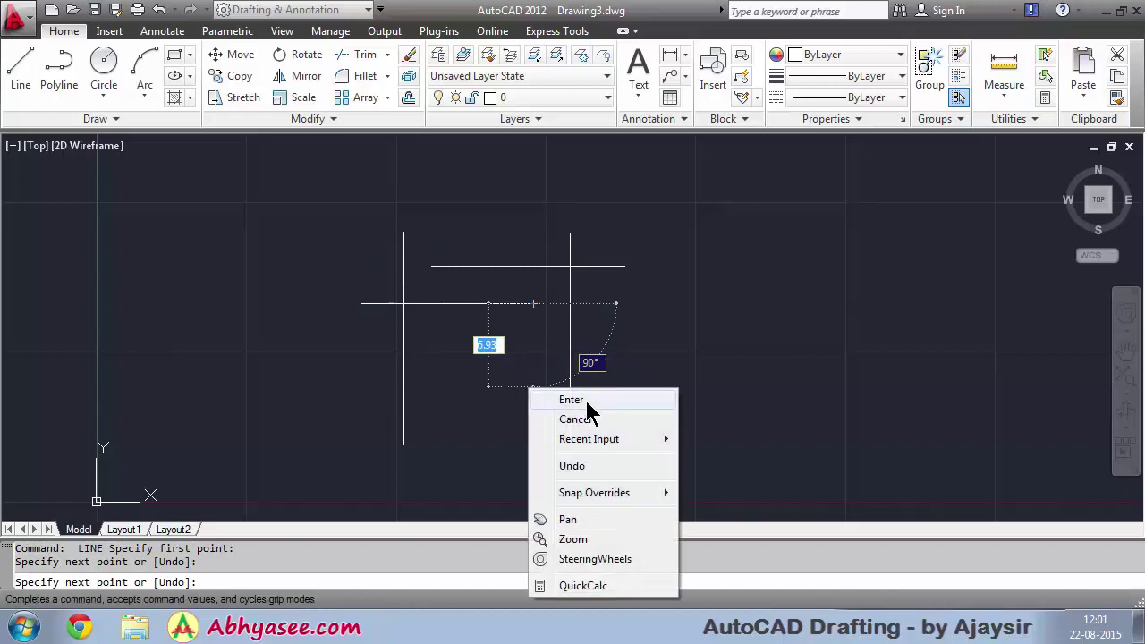
pyautogui.click(586, 403)
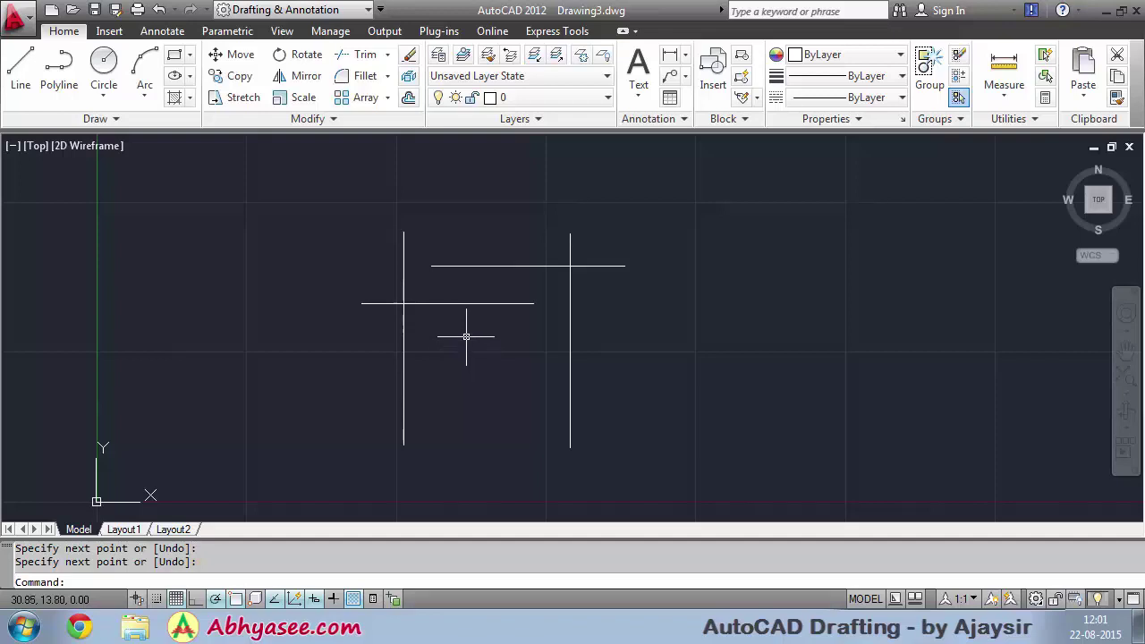
# Step: Draw the third, fourth and fifth rungs, some stopping short and one overshooting the right upright
pyautogui.press('Return')
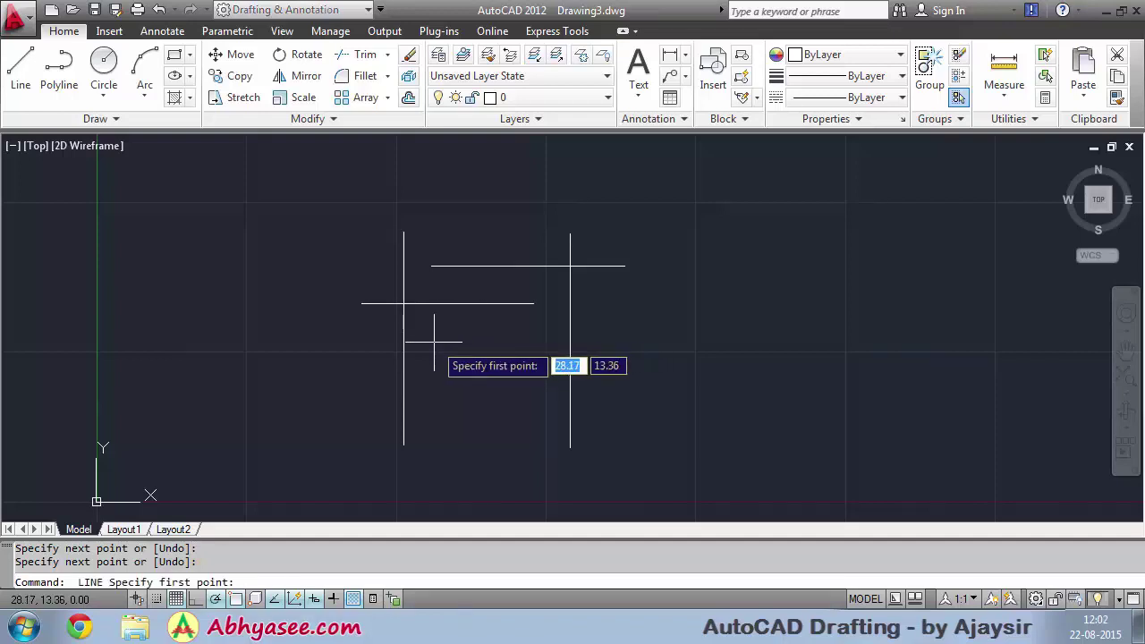
pyautogui.click(436, 341)
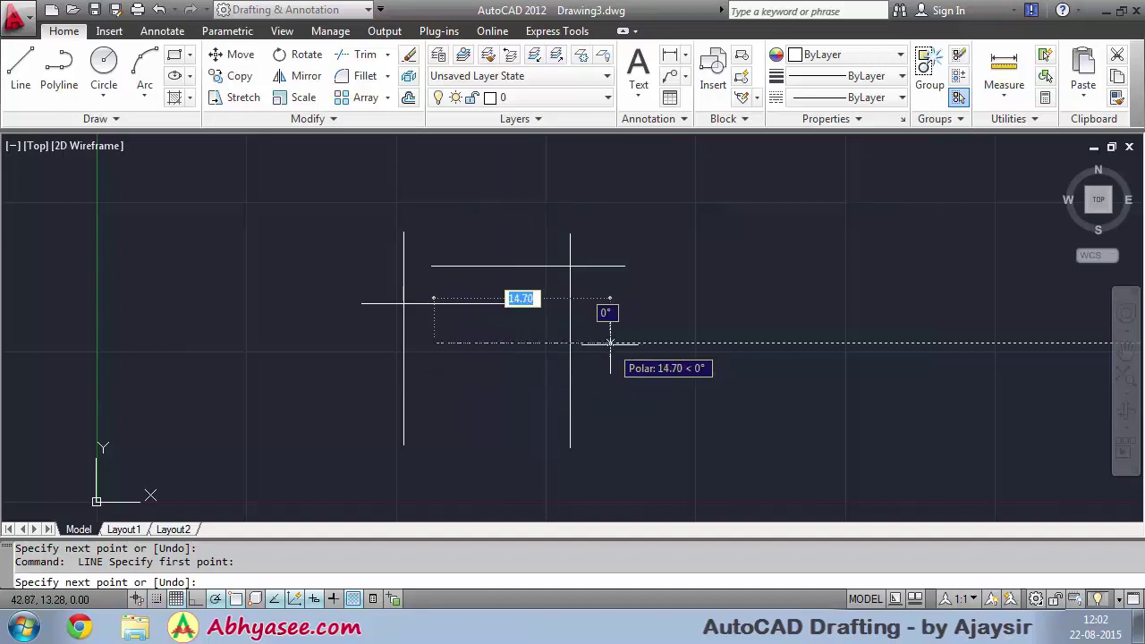
pyautogui.click(550, 343)
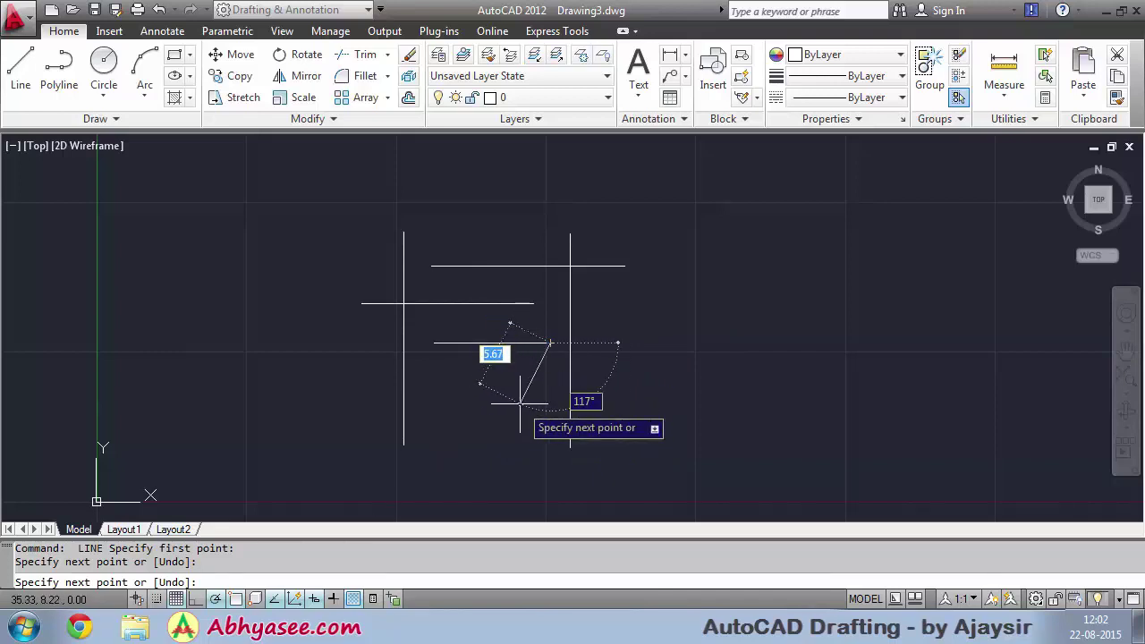
pyautogui.rightClick(520, 404)
pyautogui.click(580, 202)
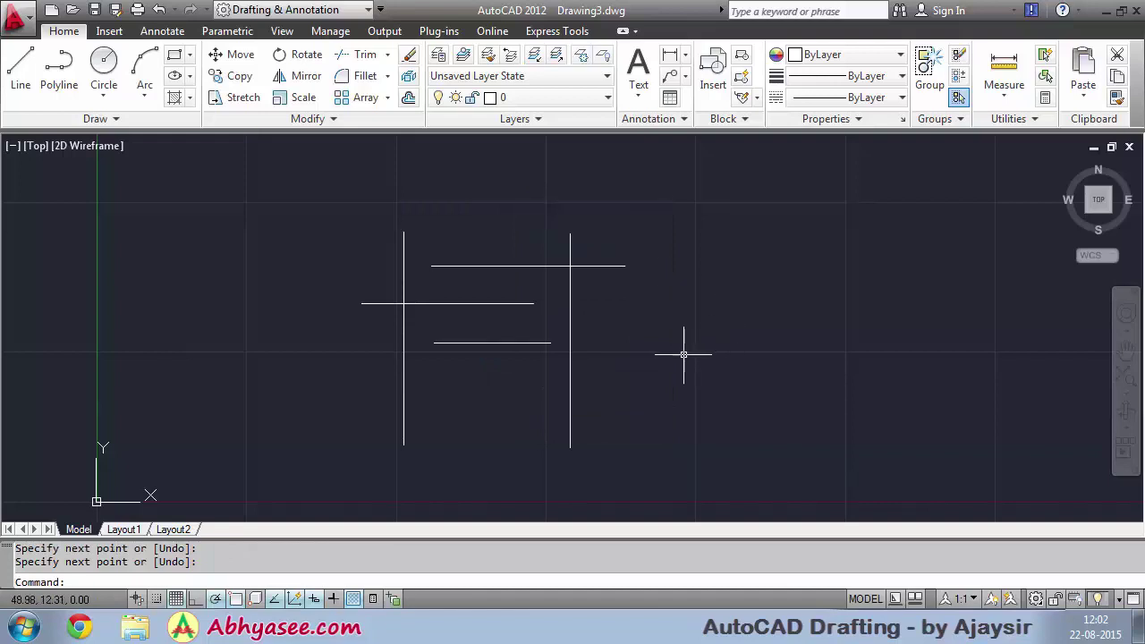
pyautogui.press('Return')
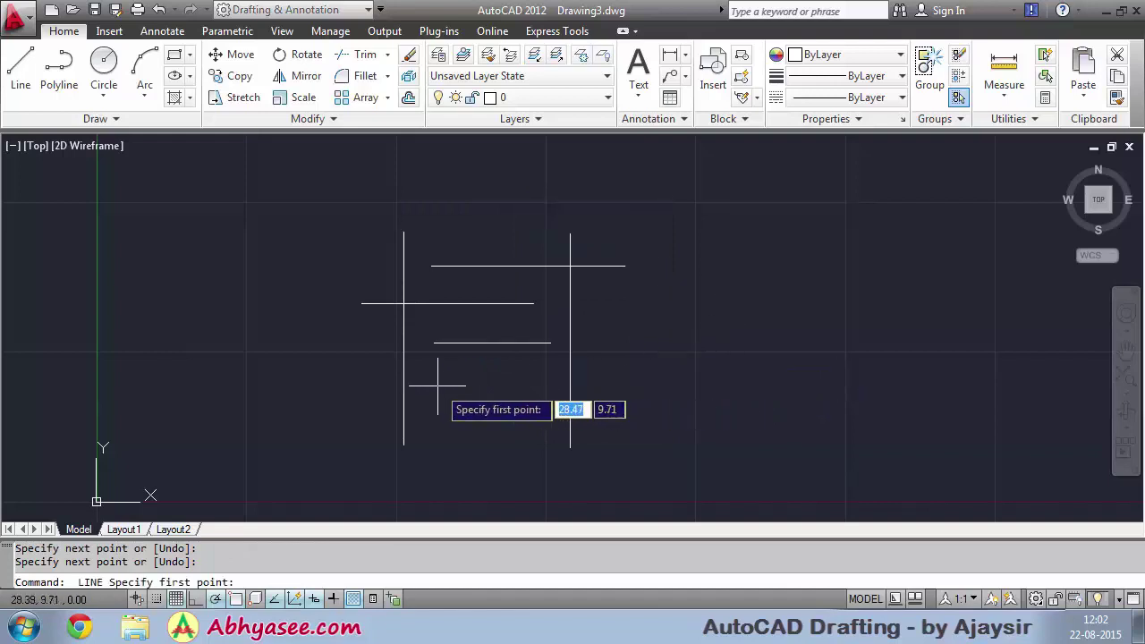
pyautogui.click(433, 383)
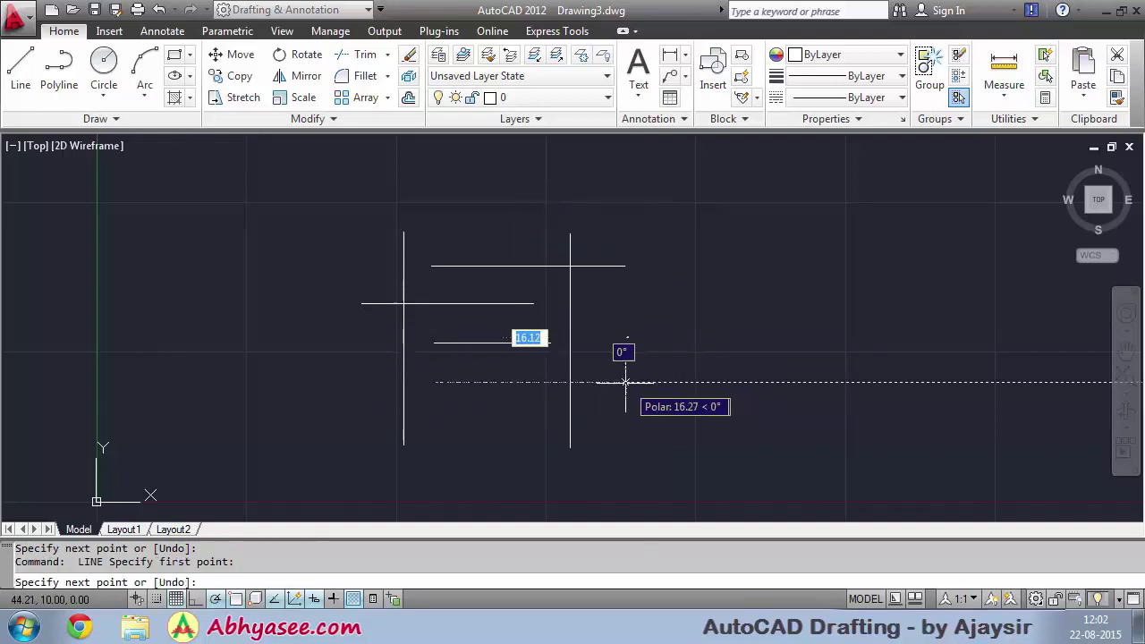
pyautogui.click(624, 383)
pyautogui.rightClick(698, 371)
pyautogui.click(768, 387)
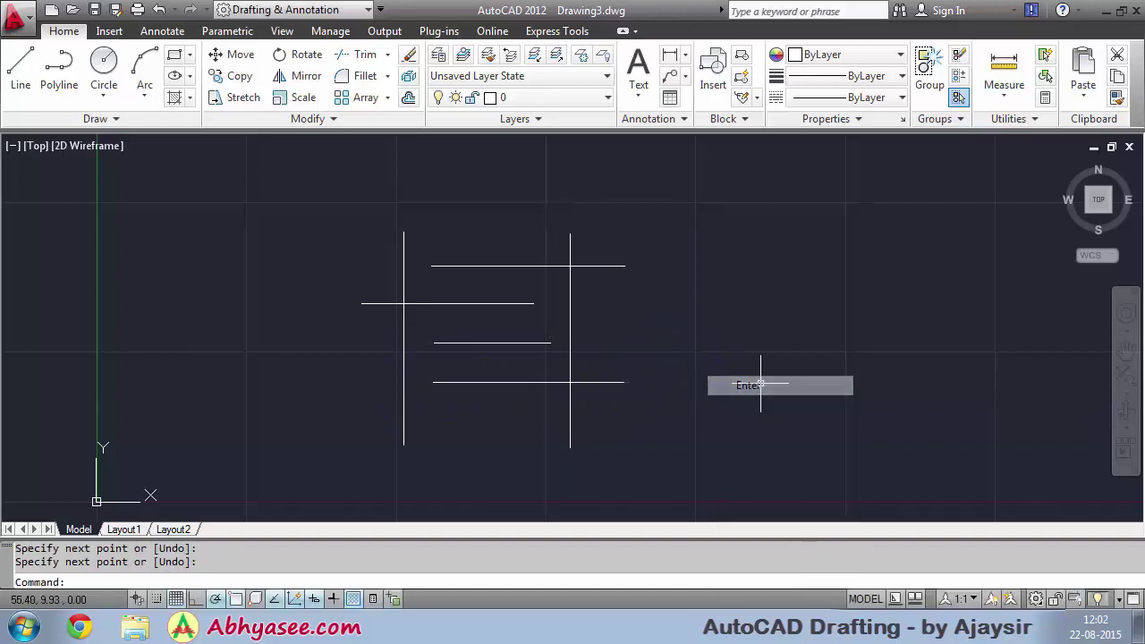
pyautogui.press('Return')
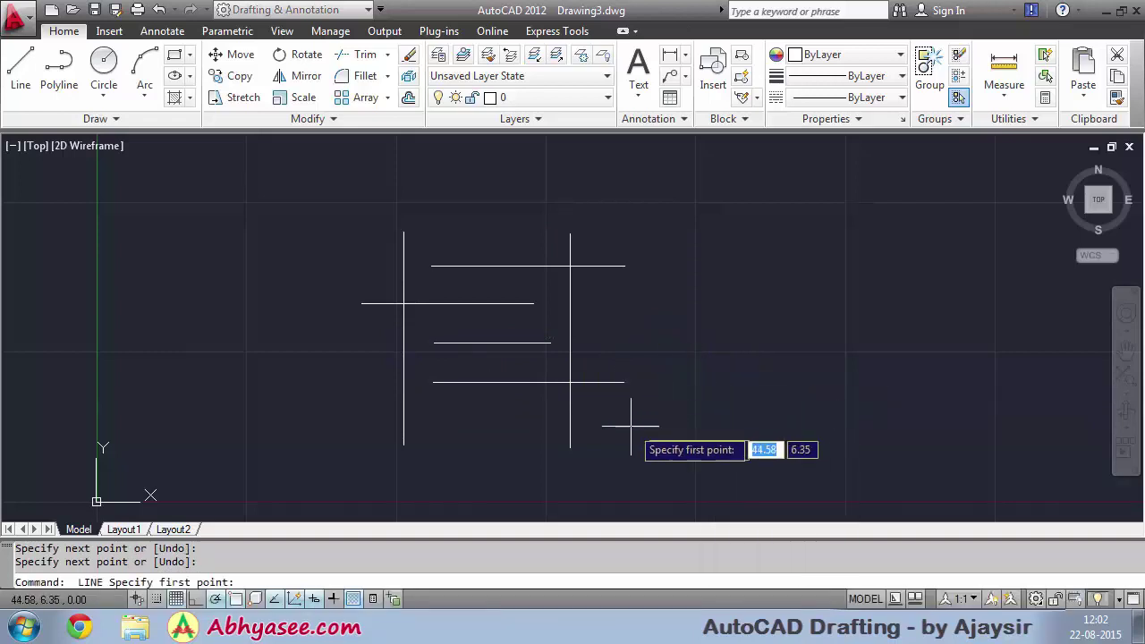
pyautogui.click(379, 412)
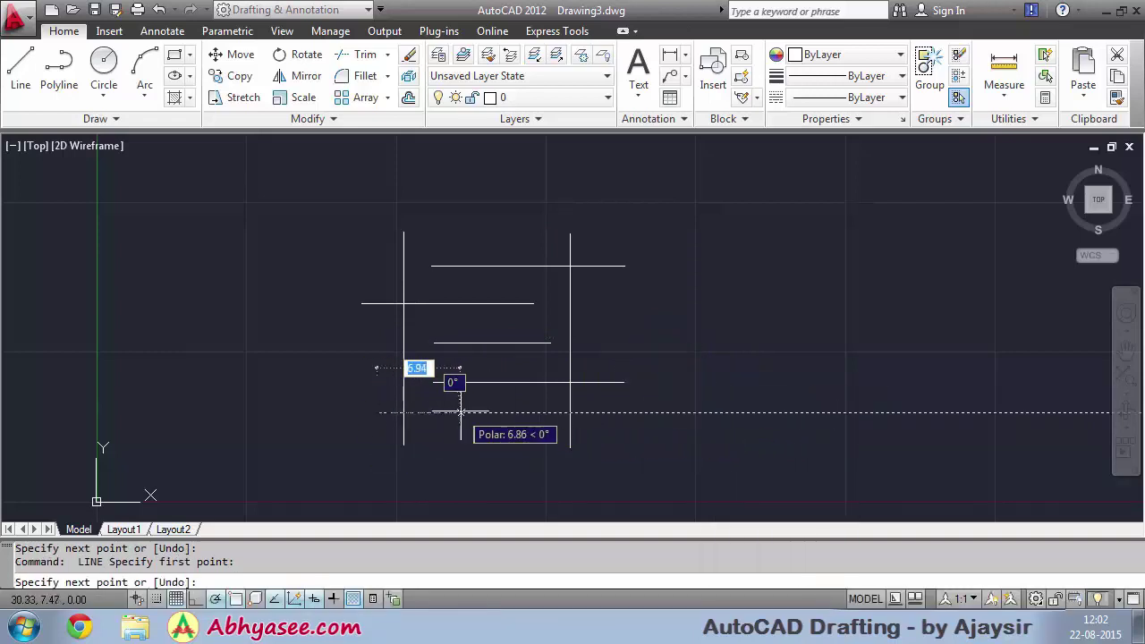
pyautogui.click(512, 412)
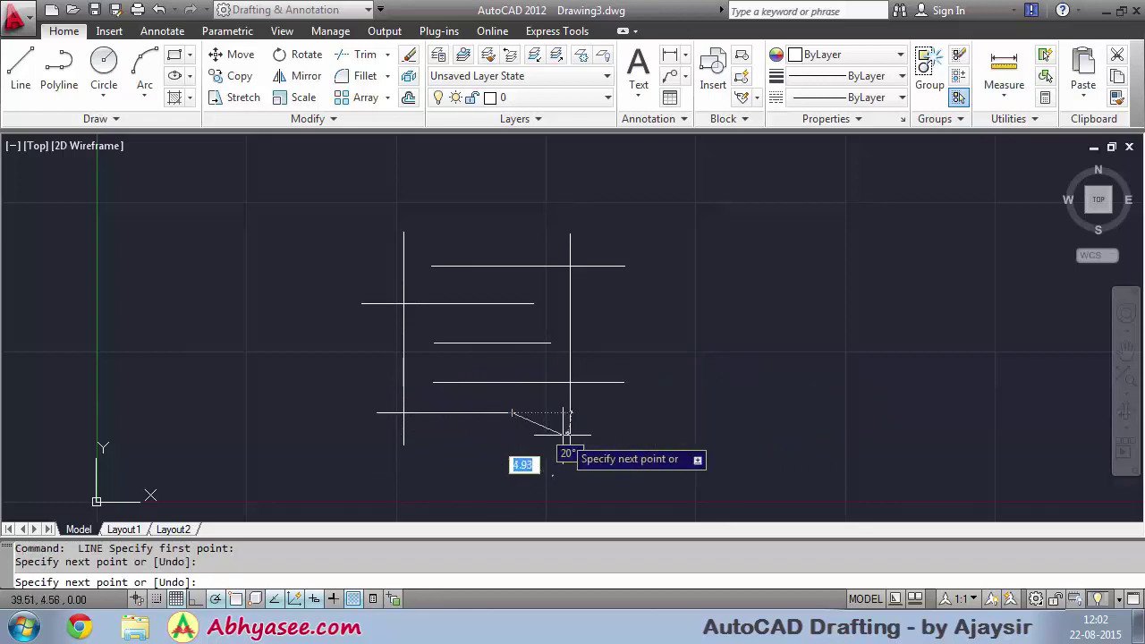
pyautogui.rightClick(548, 450)
pyautogui.click(613, 263)
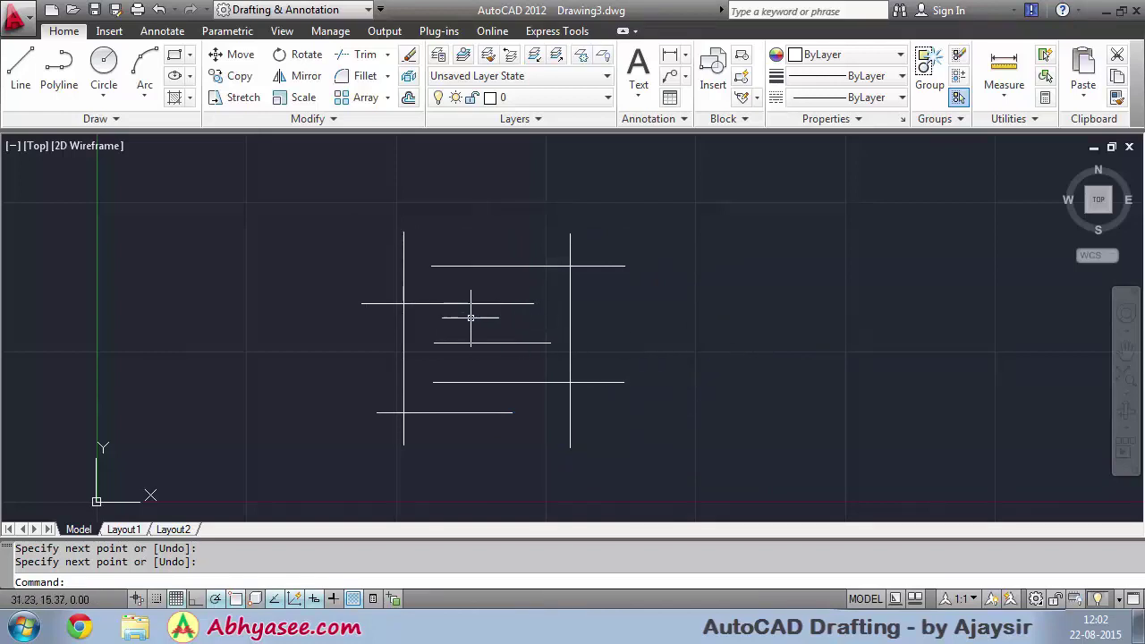
pyautogui.scroll(2, 665, 338)
pyautogui.moveTo(664, 337); pyautogui.dragTo(790, 317, button='middle')
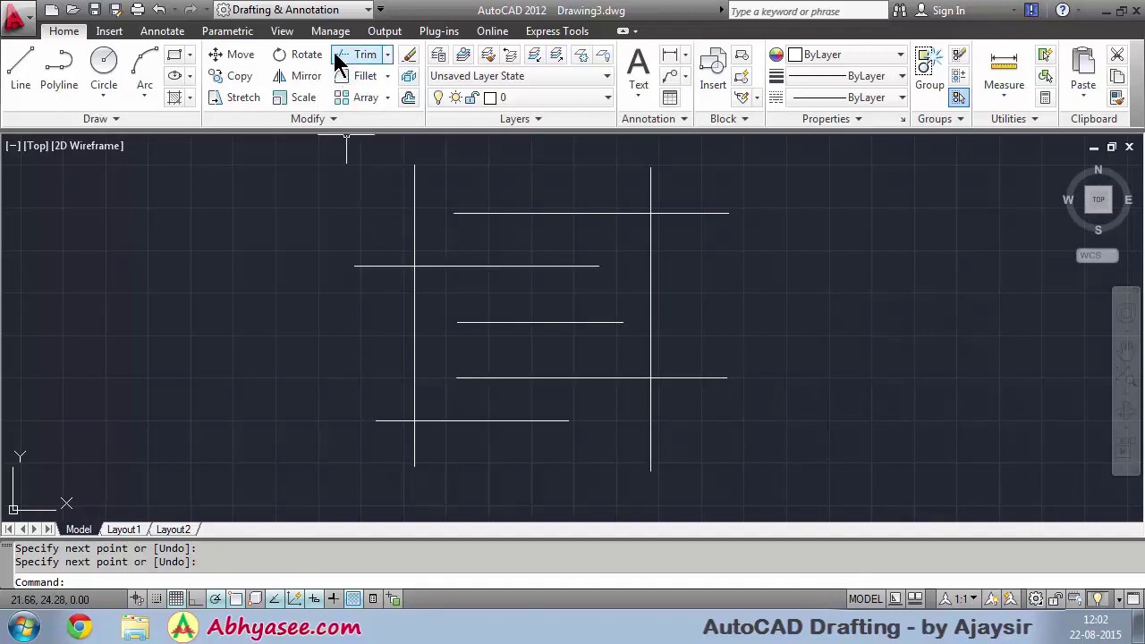
pyautogui.click(388, 57)
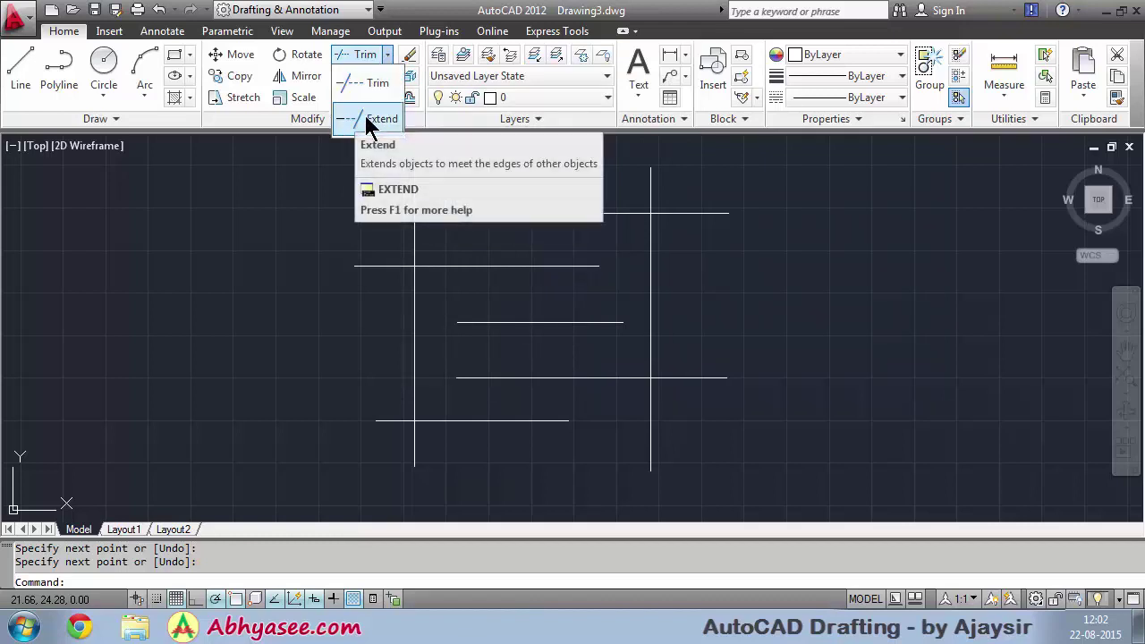
pyautogui.click(445, 14)
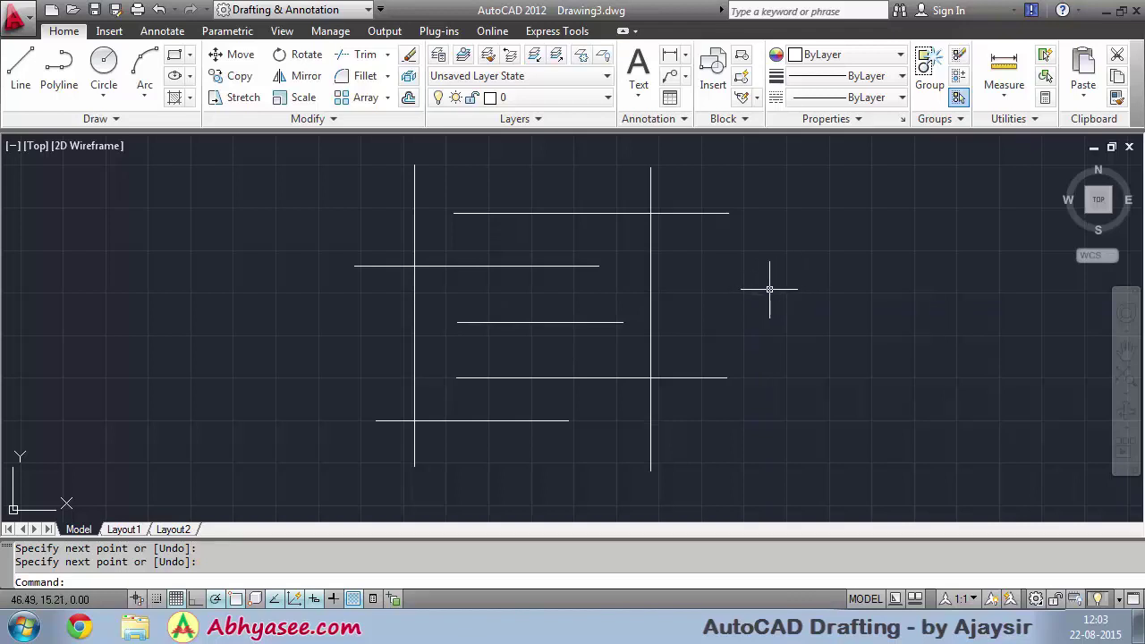
# Step: Start TRIM and pick the right and left uprights as cutting edges
pyautogui.write('TR')
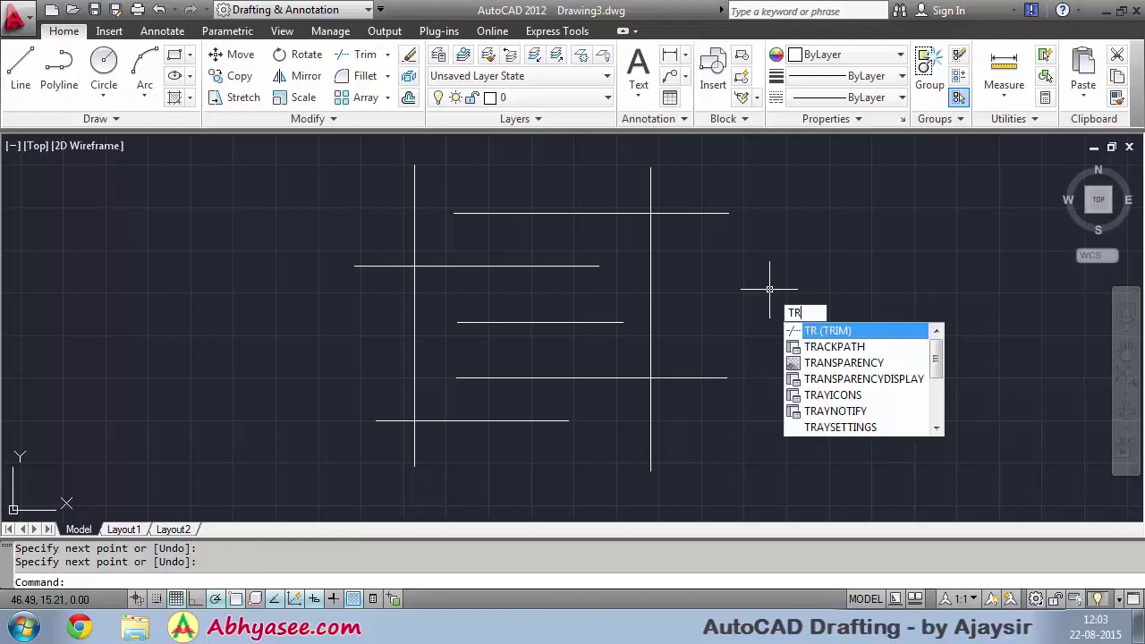
pyautogui.press('Return')
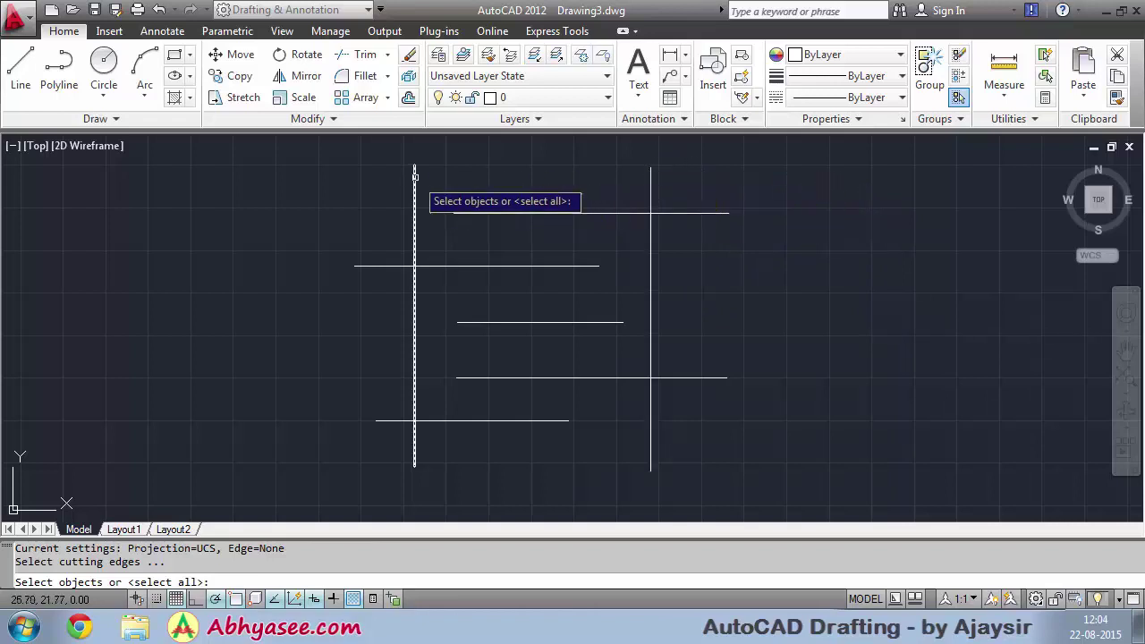
pyautogui.click(650, 173)
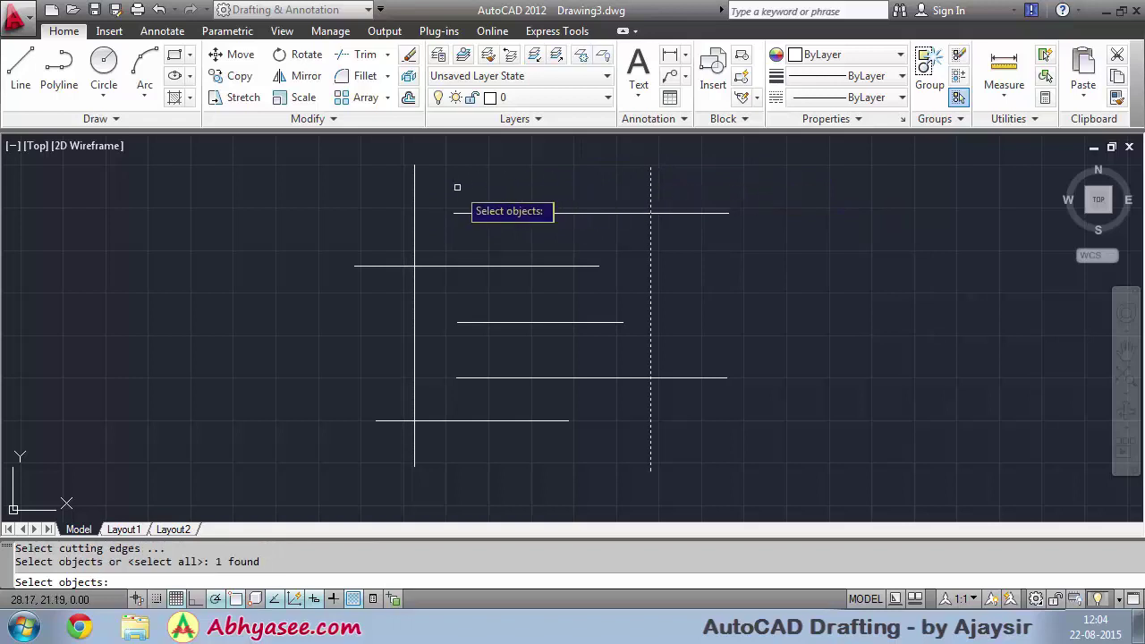
pyautogui.click(414, 186)
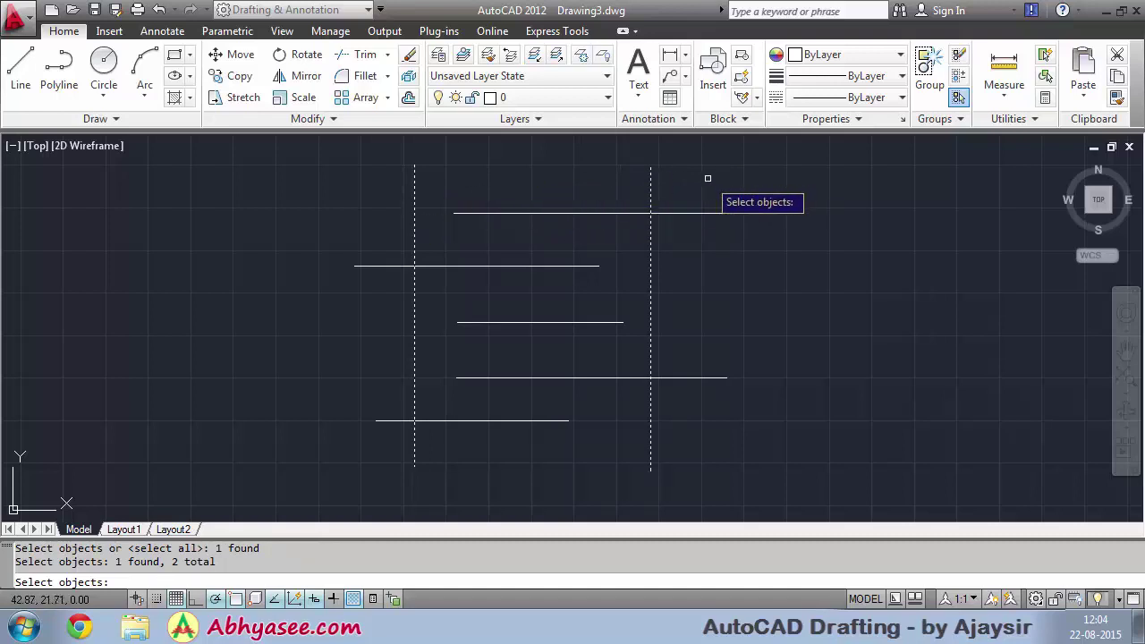
# Step: Trim the right overhangs of the top and fourth rungs and left overhangs of the second and bottom
pyautogui.press('Return')
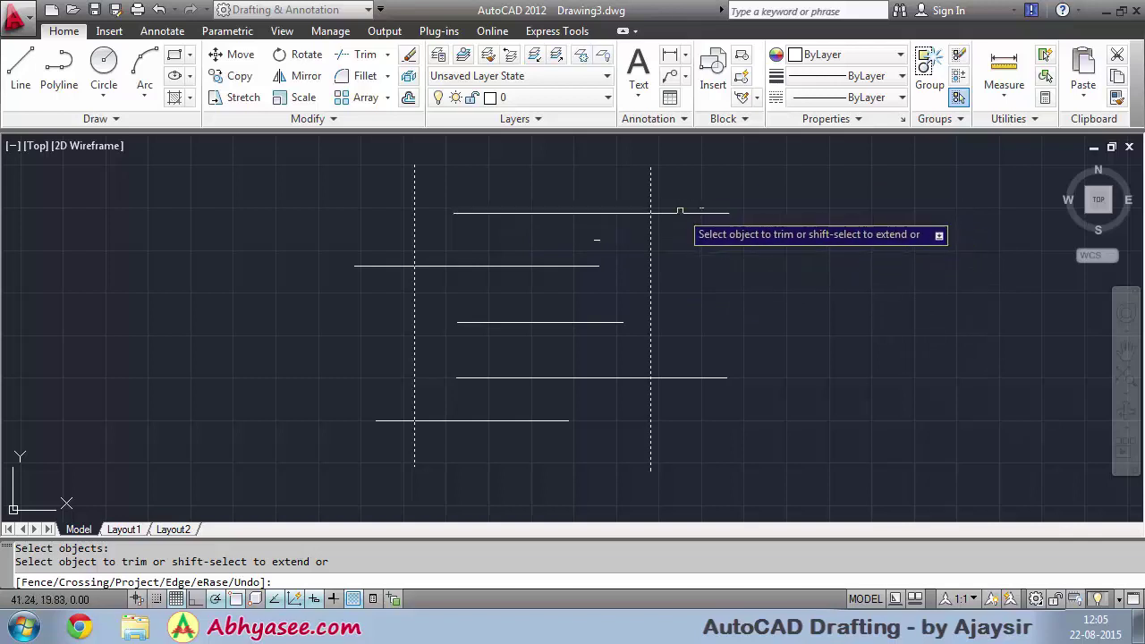
pyautogui.click(680, 214)
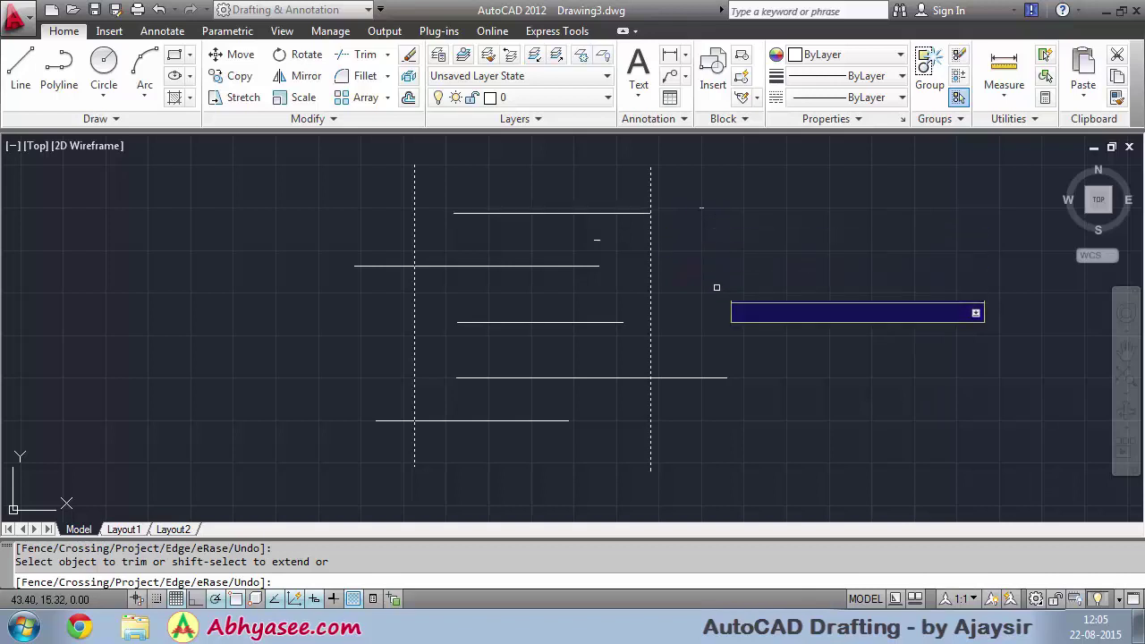
pyautogui.click(683, 378)
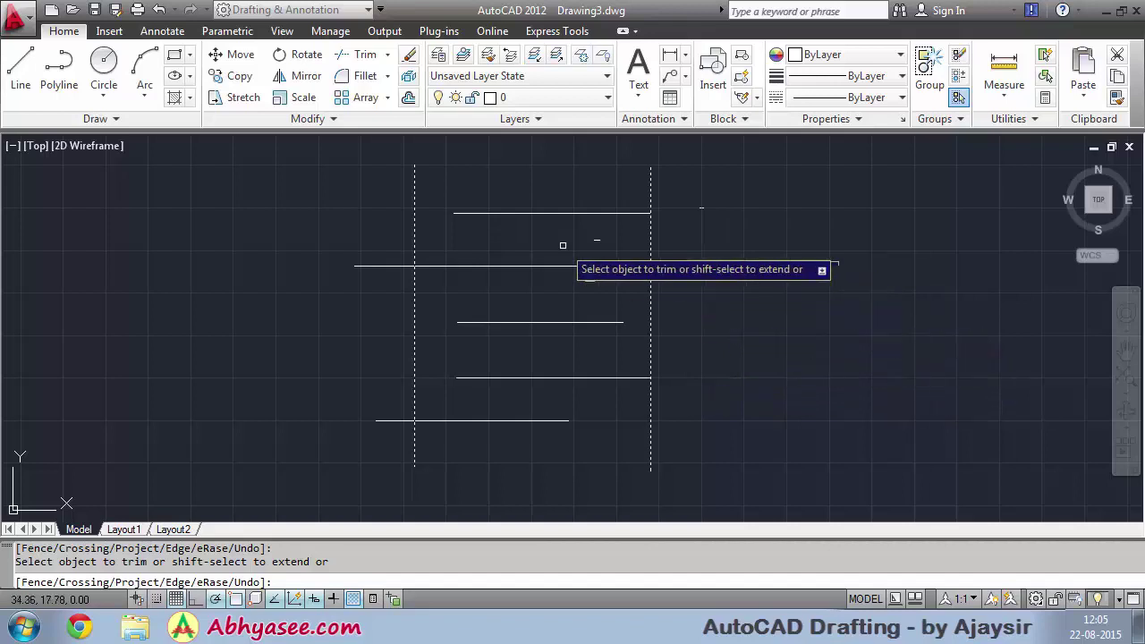
pyautogui.click(358, 264)
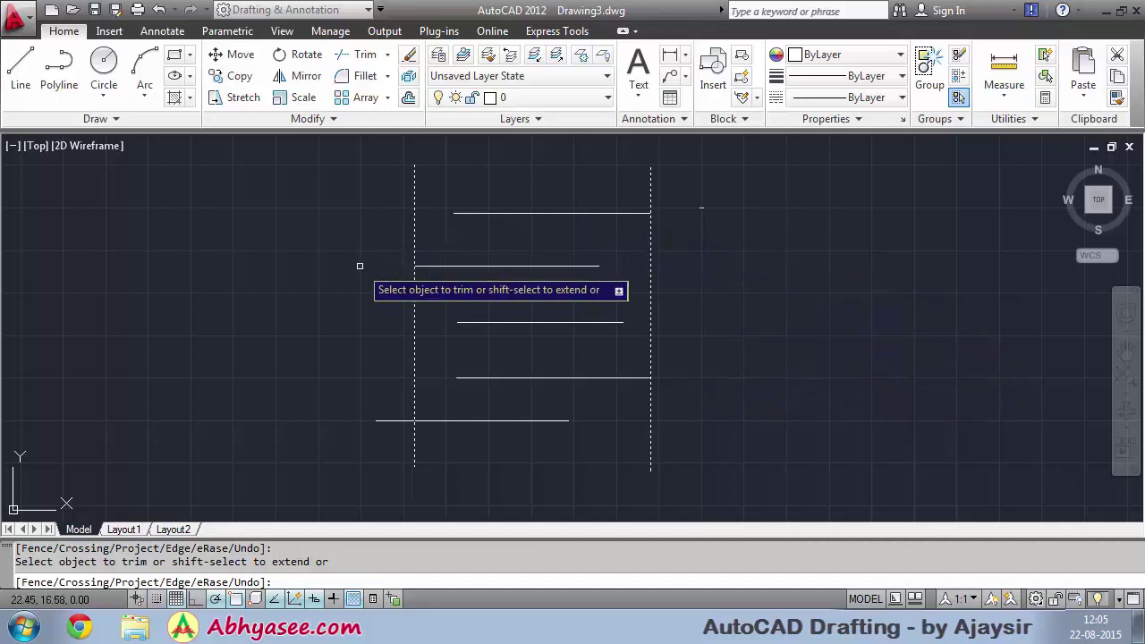
pyautogui.click(380, 420)
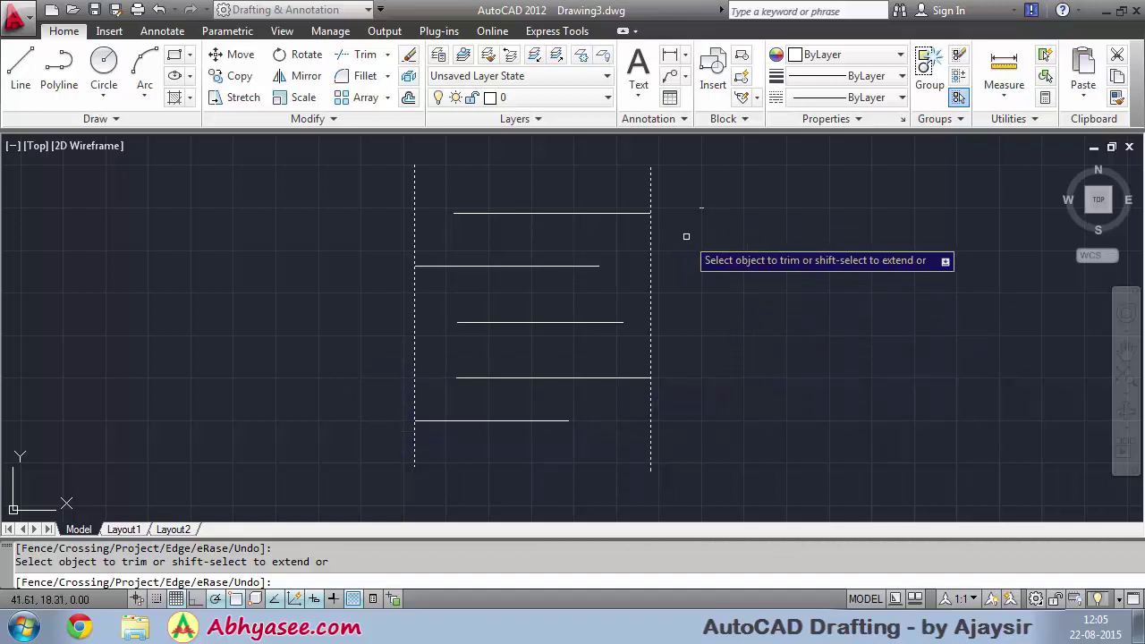
pyautogui.rightClick(687, 236)
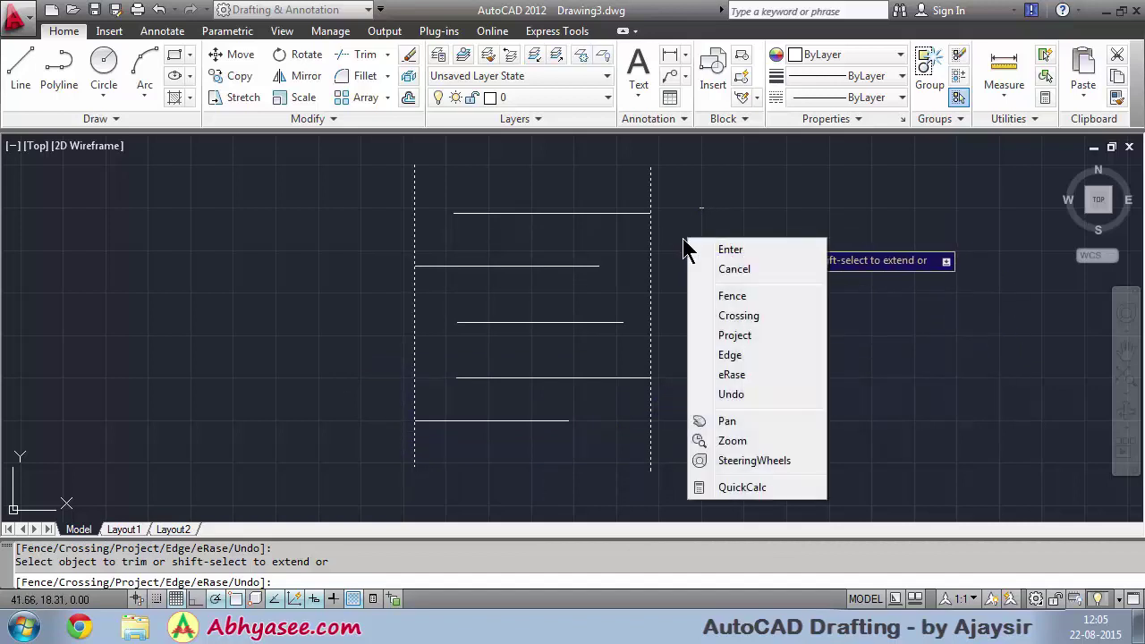
pyautogui.click(729, 249)
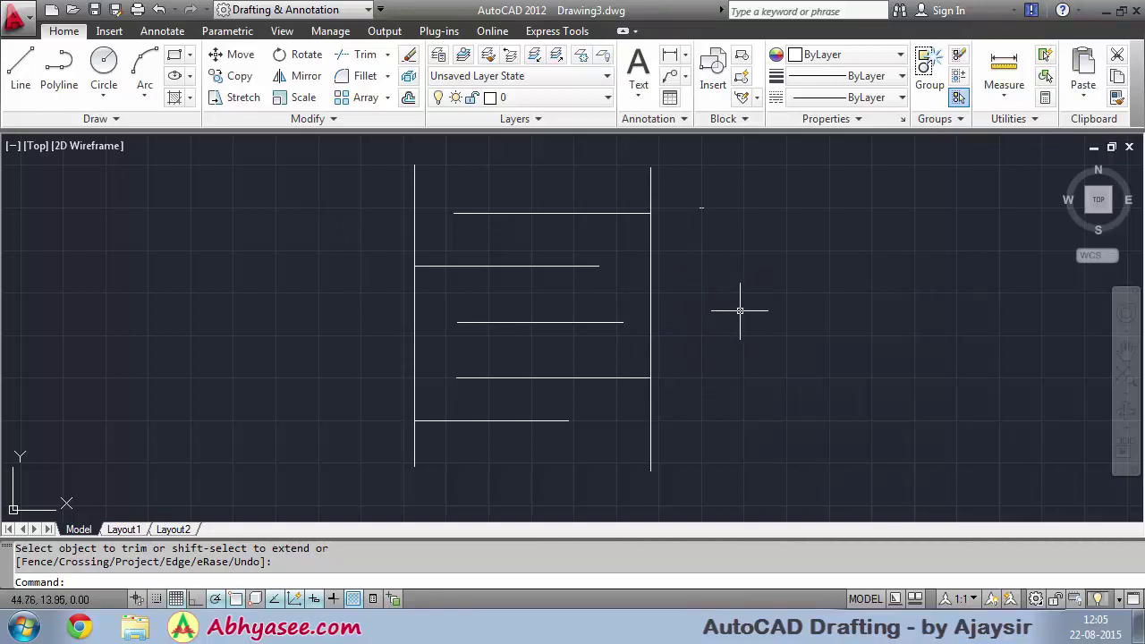
# Step: Undo the trims and start the EXTEND command
pyautogui.hotkey('ctrl', 'z')
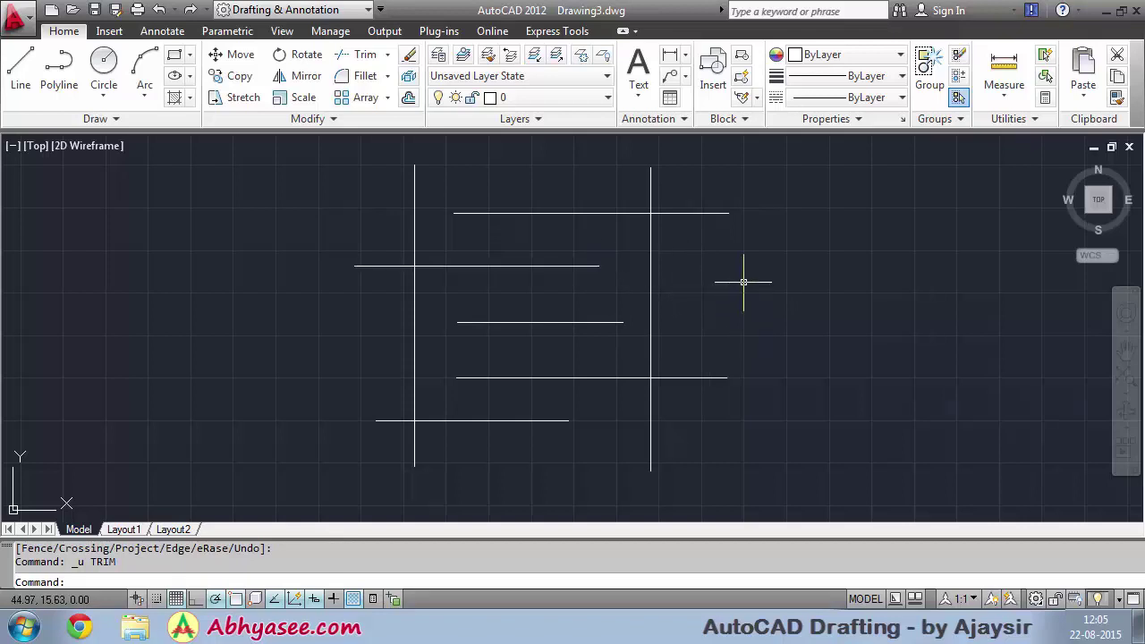
pyautogui.write('e')
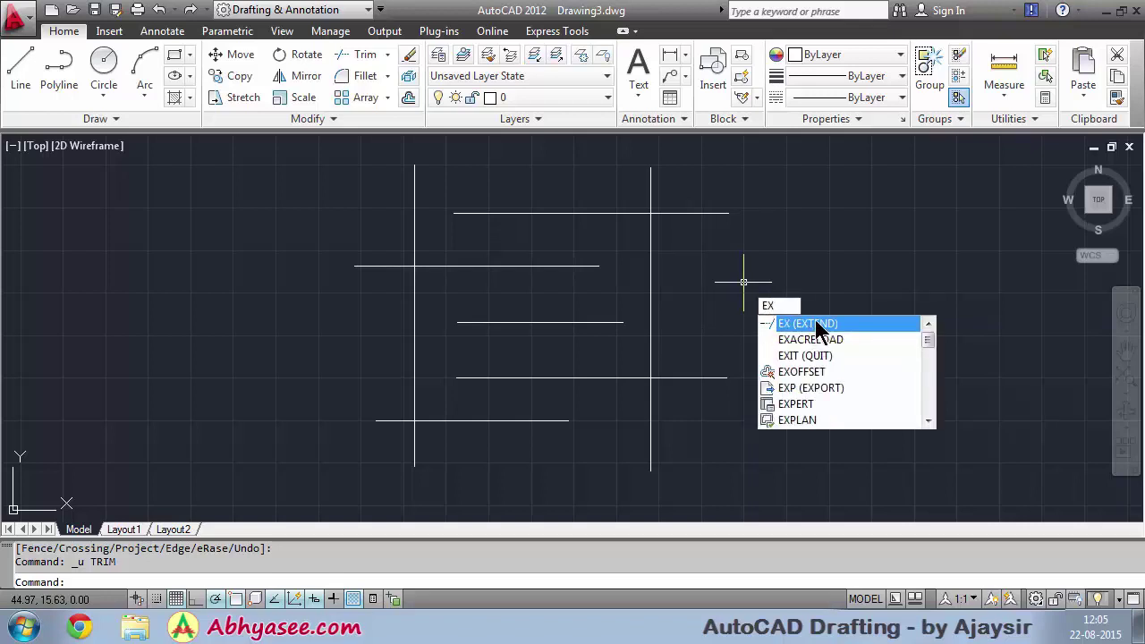
pyautogui.click(816, 322)
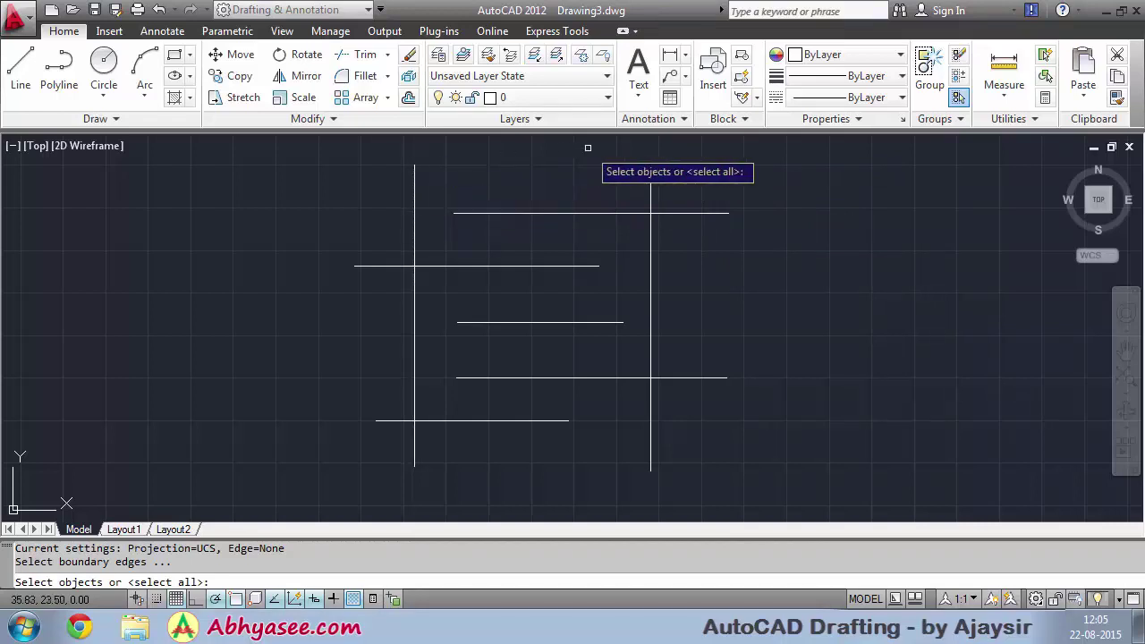
# Step: Using both uprights as boundaries, extend the short ends of the top, second, third, fourth and bottom rungs
pyautogui.click(413, 188)
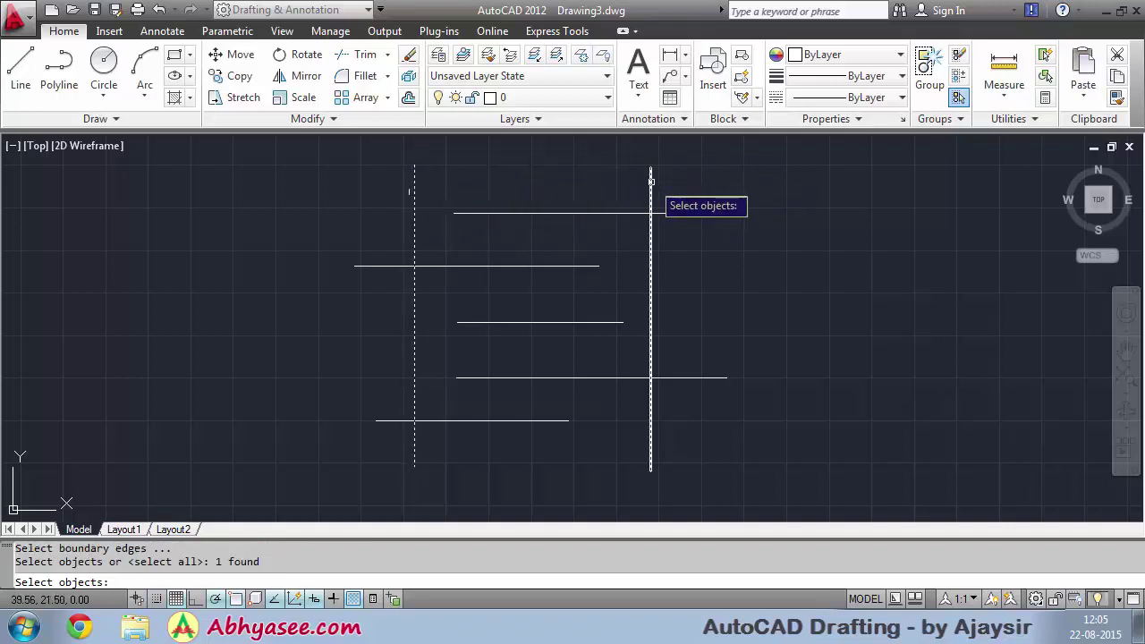
pyautogui.click(650, 181)
pyautogui.press('Return')
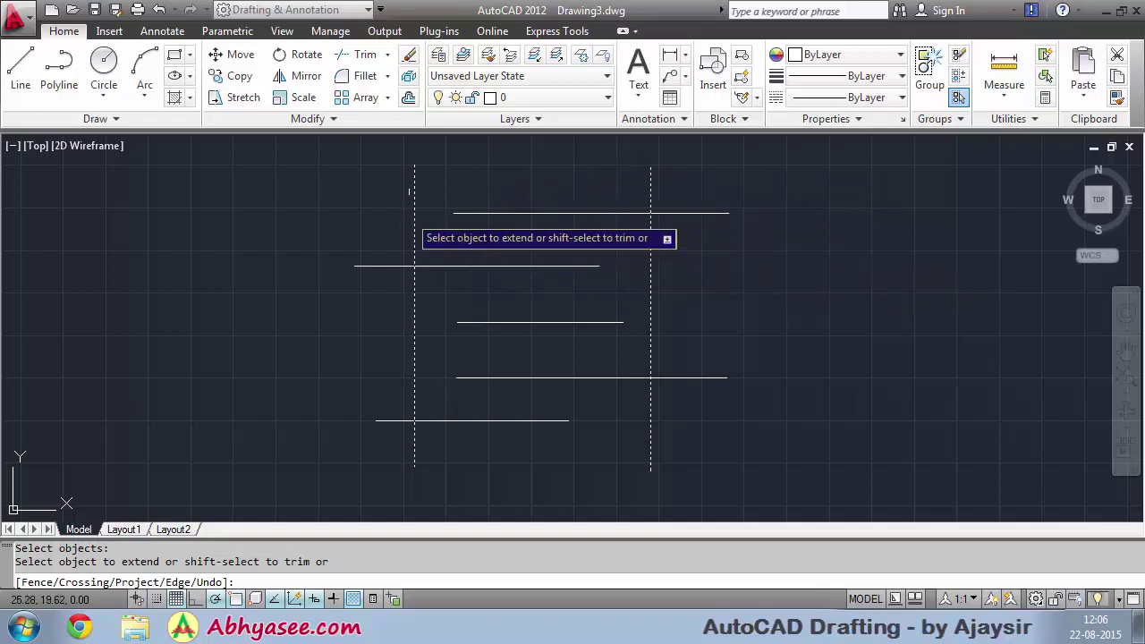
pyautogui.click(469, 213)
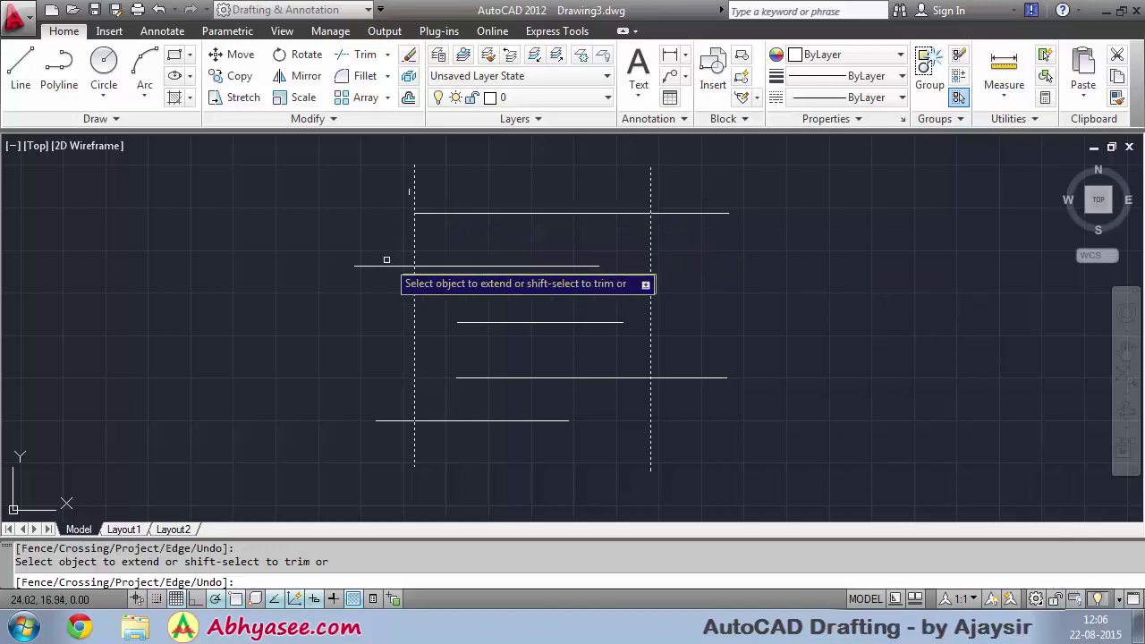
pyautogui.click(359, 266)
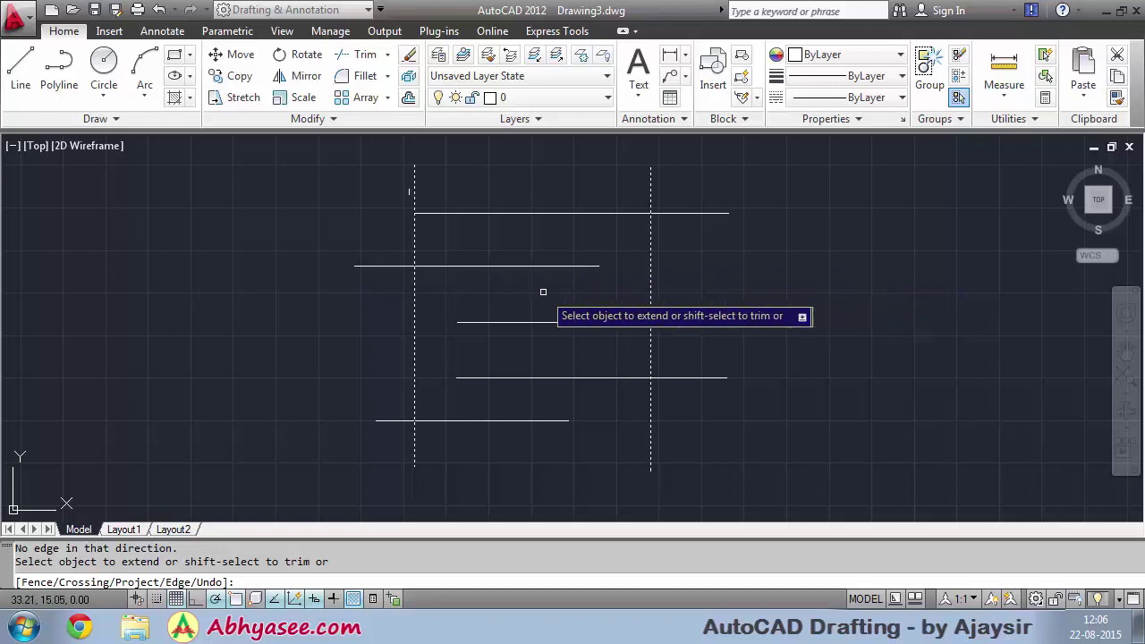
pyautogui.click(531, 266)
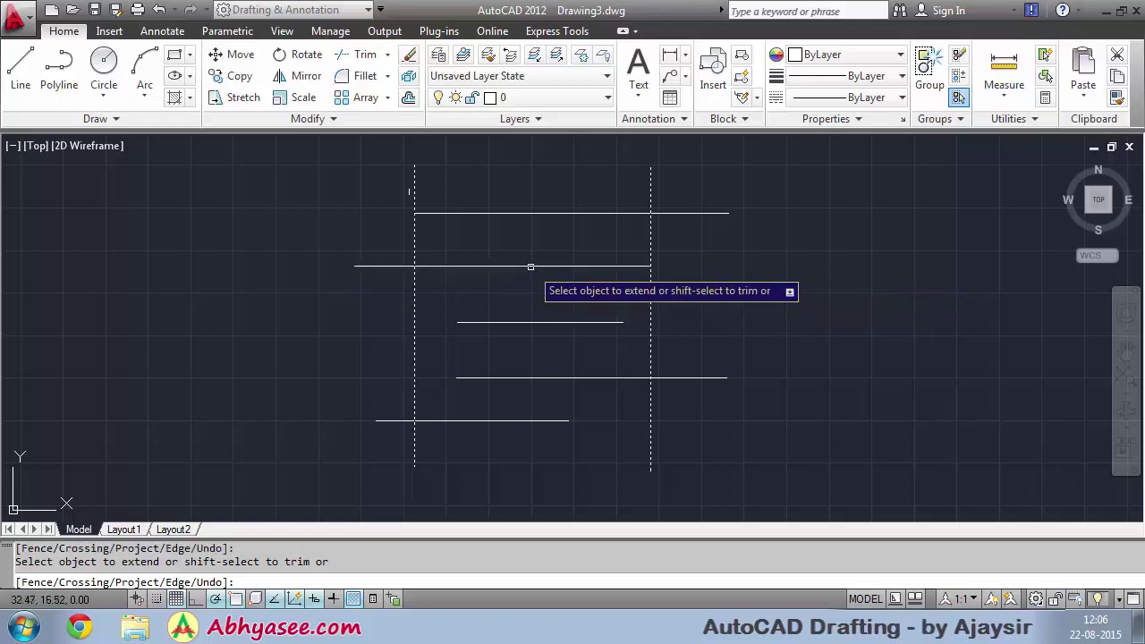
pyautogui.click(570, 322)
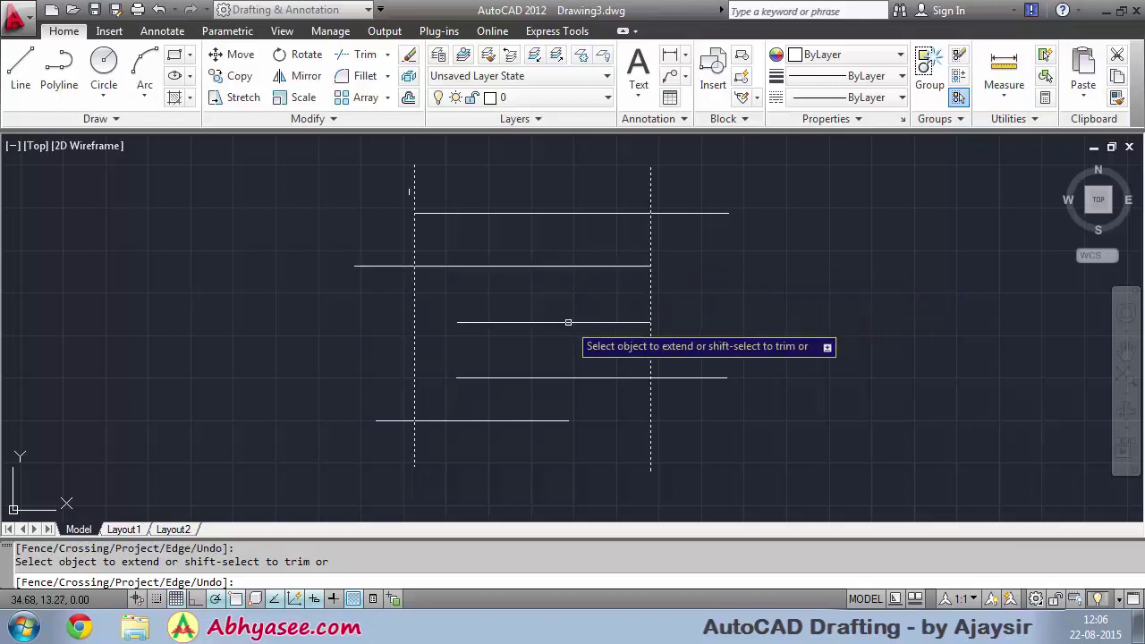
pyautogui.click(469, 322)
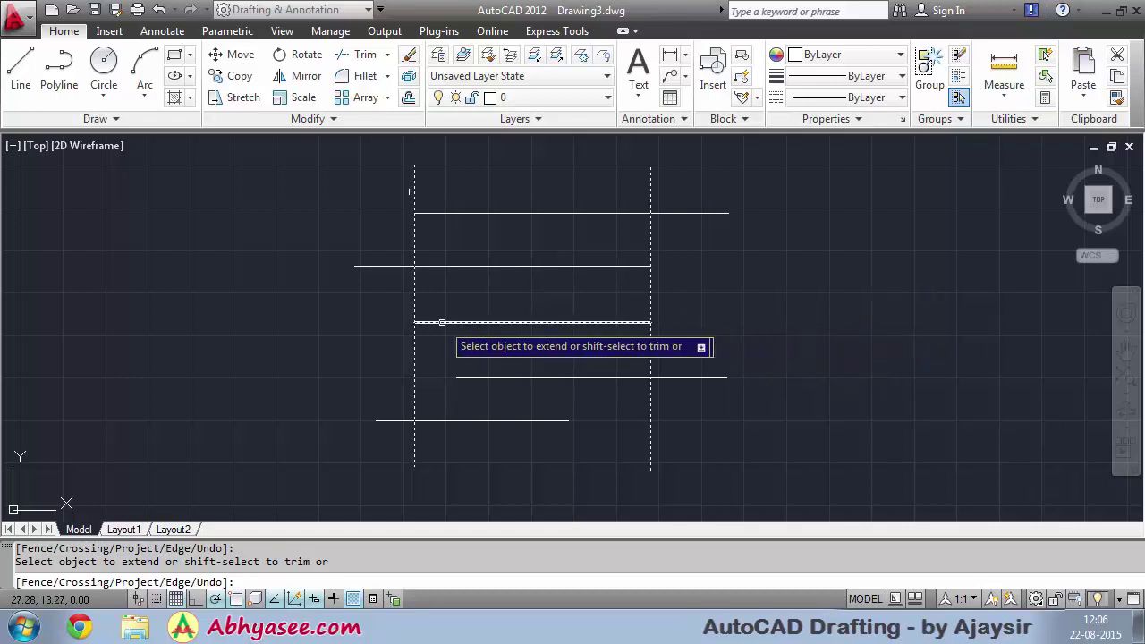
pyautogui.click(472, 378)
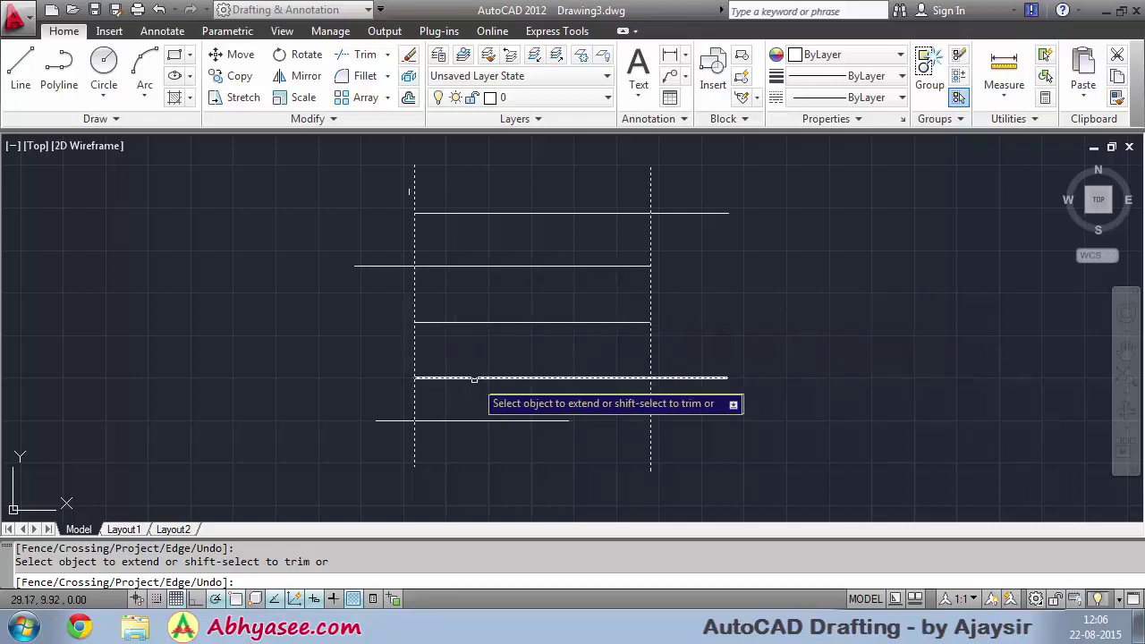
pyautogui.click(512, 420)
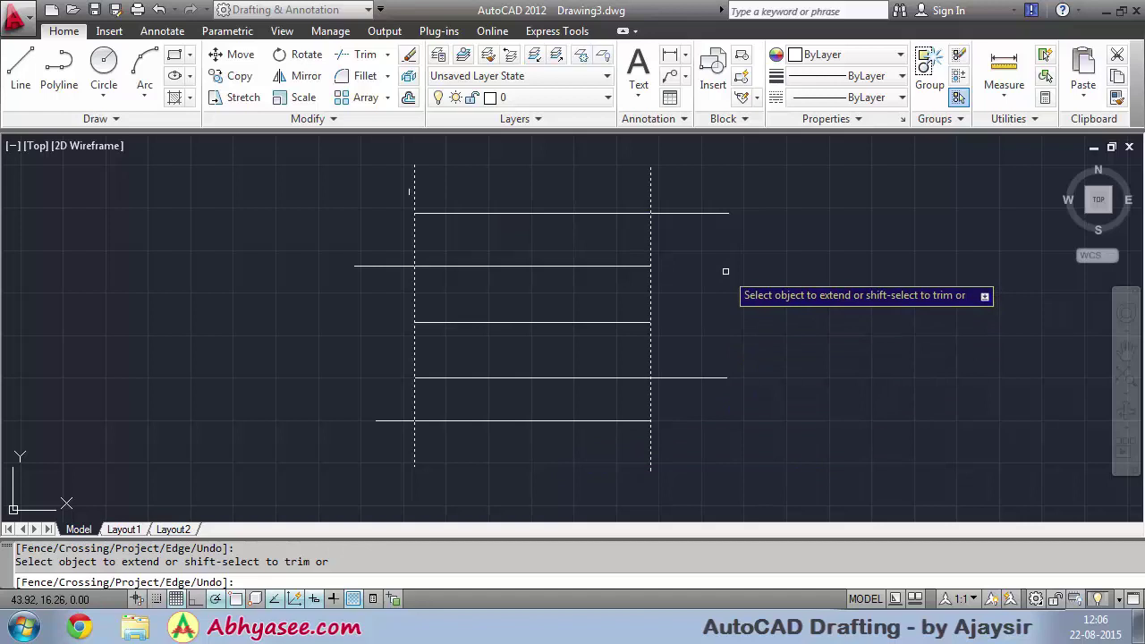
pyautogui.rightClick(726, 272)
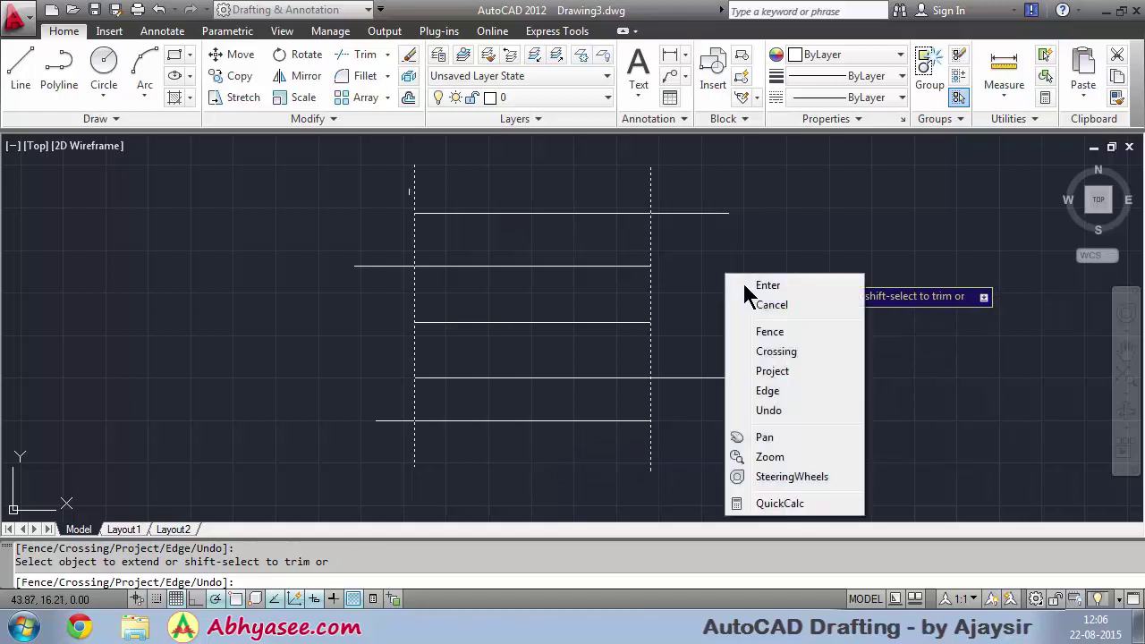
pyautogui.click(764, 285)
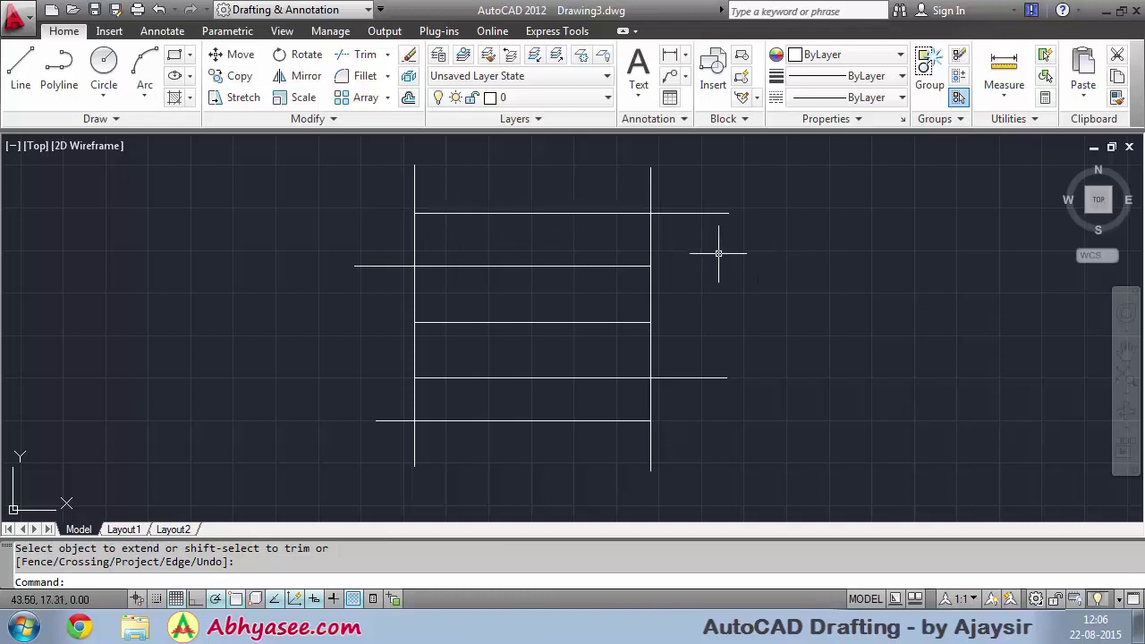
# Step: Undo the extensions so the rungs return to their staggered lengths
pyautogui.click(651, 193)
pyautogui.hotkey('ctrl', 'z')
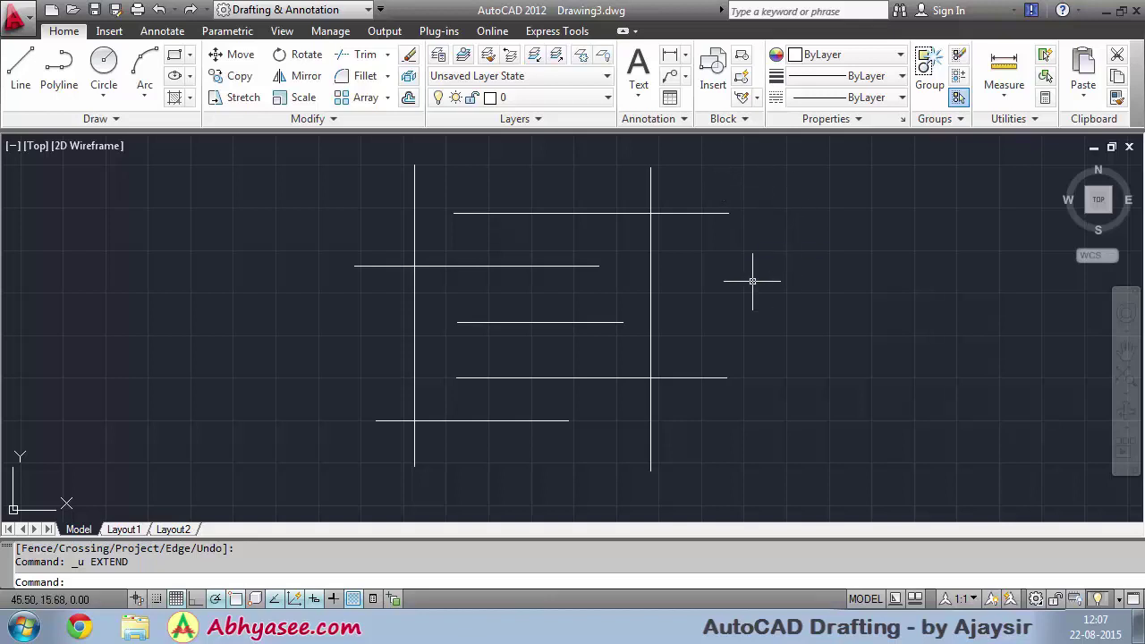
# Step: Start TRIM with both vertical rails as the cutting edges
pyautogui.write('tr')
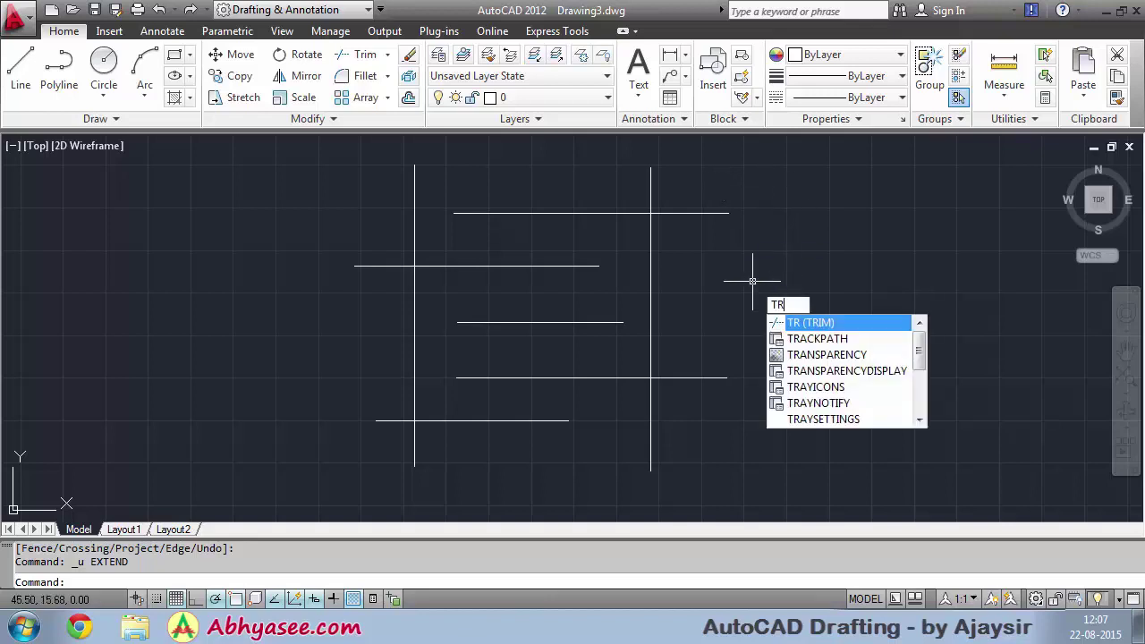
pyautogui.press('Return')
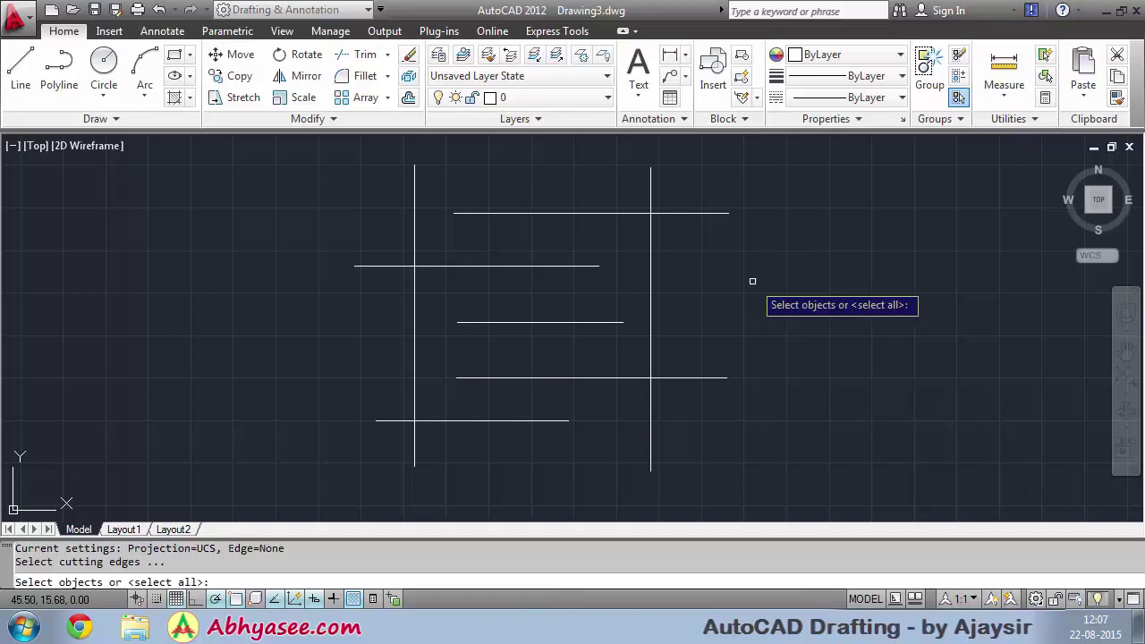
pyautogui.click(651, 250)
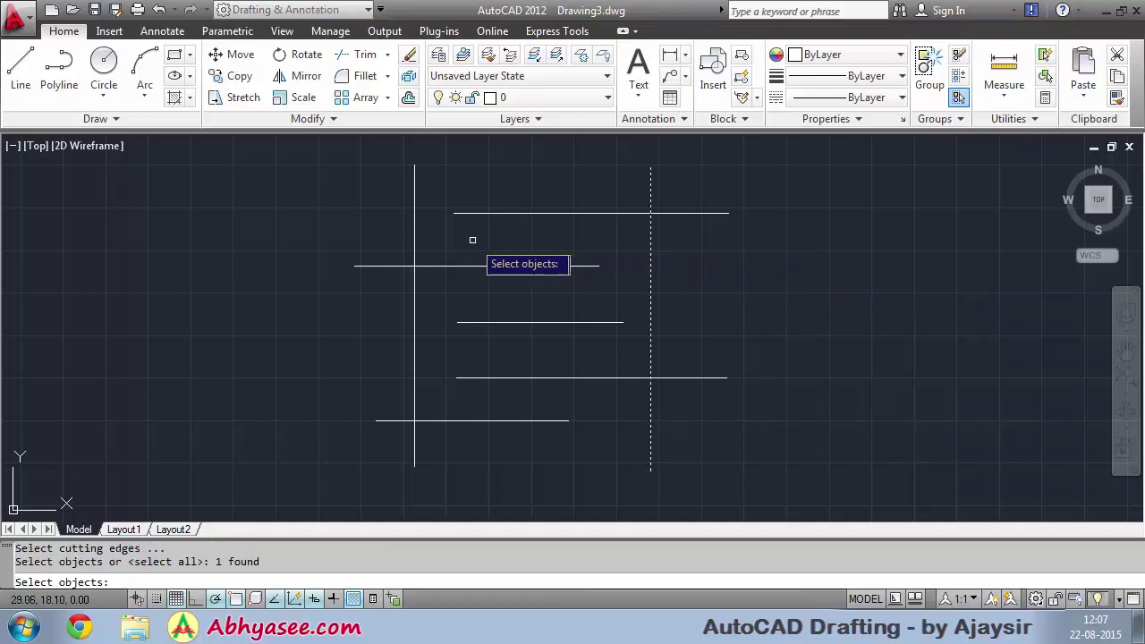
pyautogui.click(416, 240)
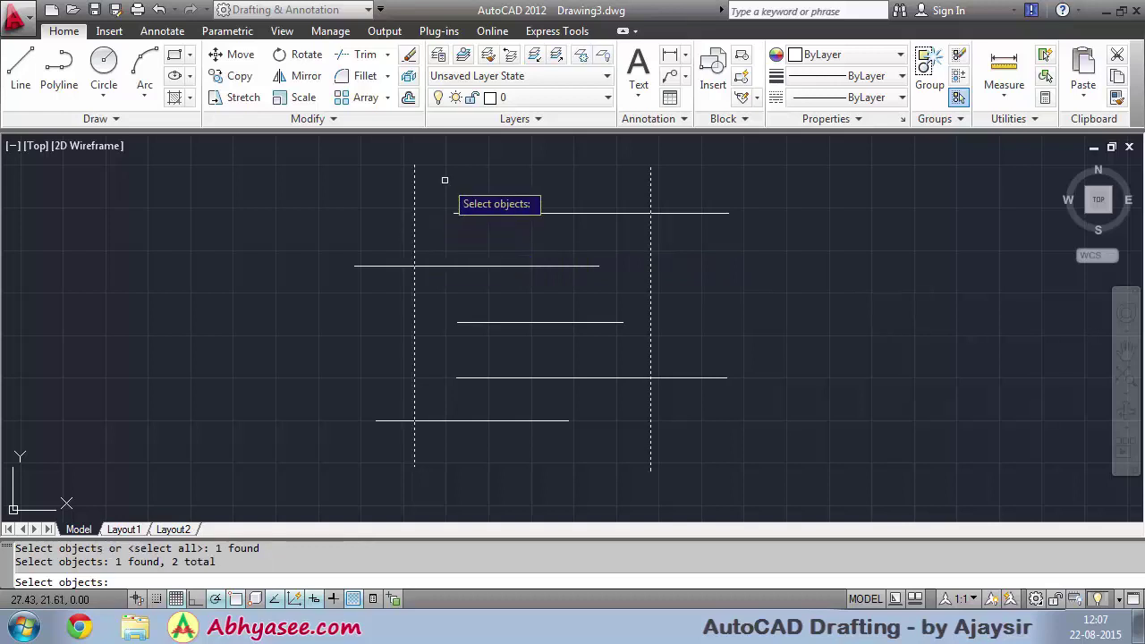
pyautogui.press('Return')
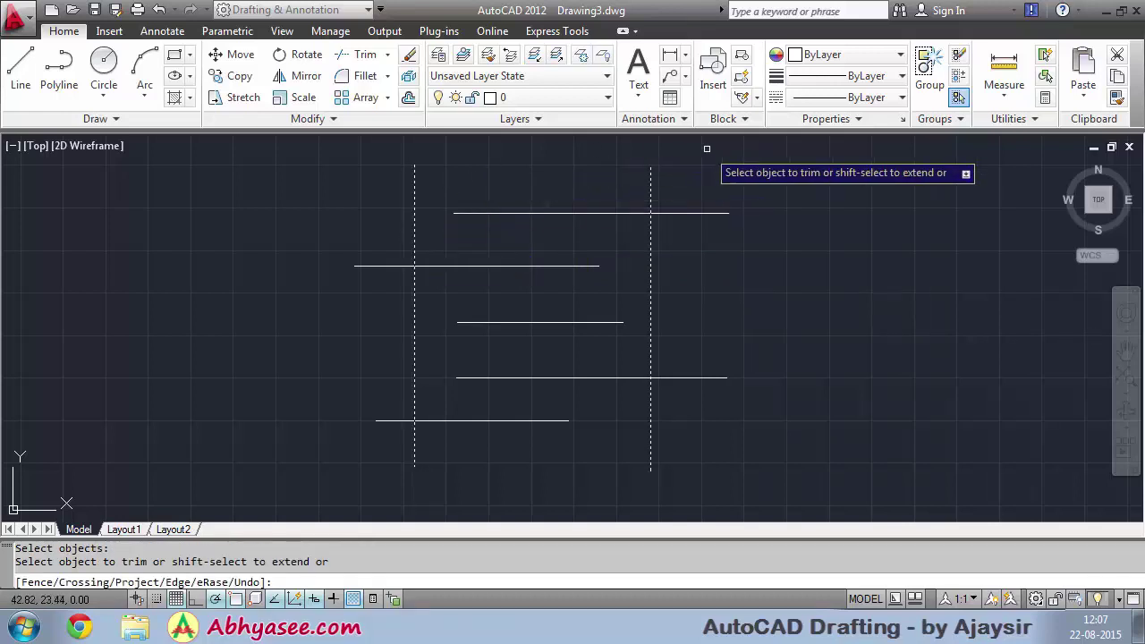
# Step: Trim overhangs and Shift-extend short ends so all five rungs run rail to rail
pyautogui.click(692, 213)
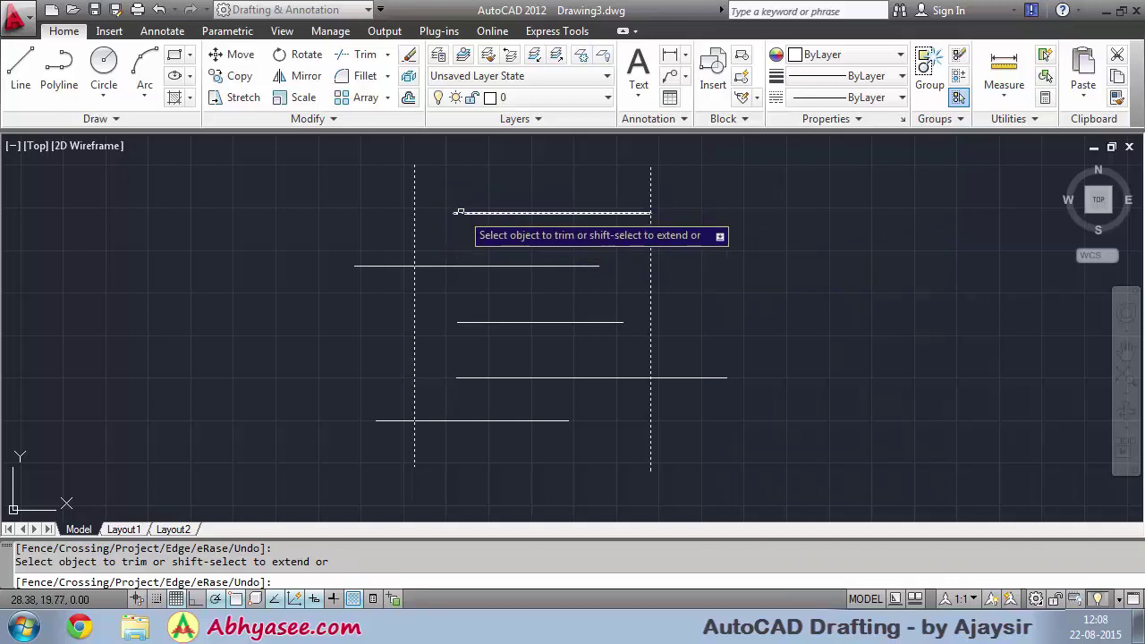
pyautogui.keyDown('shift'); pyautogui.click(460, 213); pyautogui.keyUp('shift')
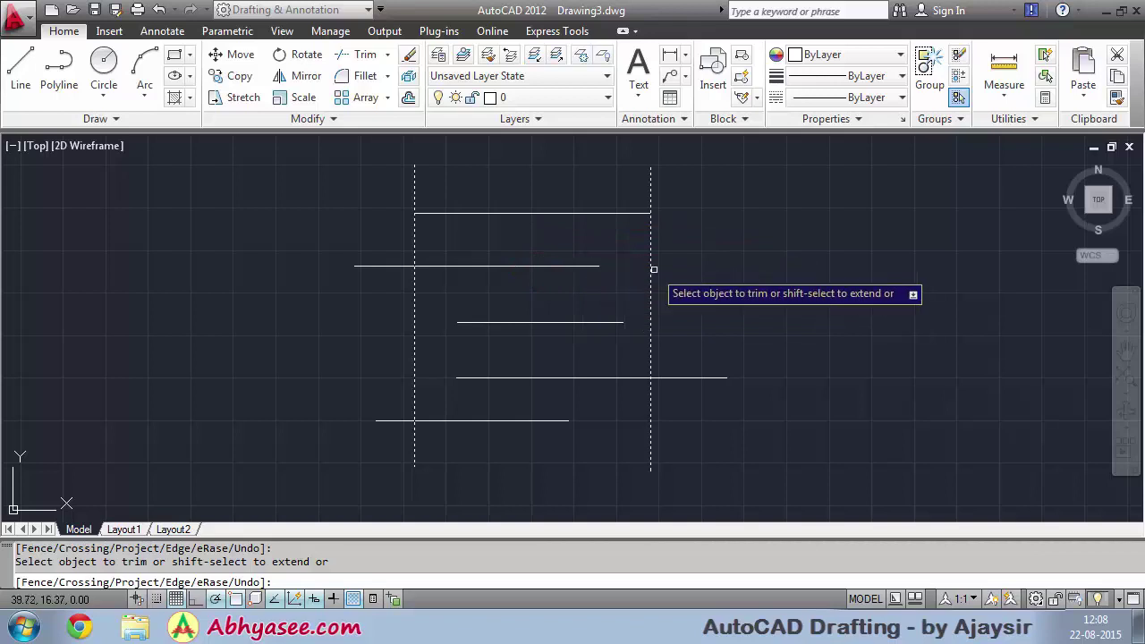
pyautogui.keyDown('shift'); pyautogui.click(546, 266); pyautogui.keyUp('shift')
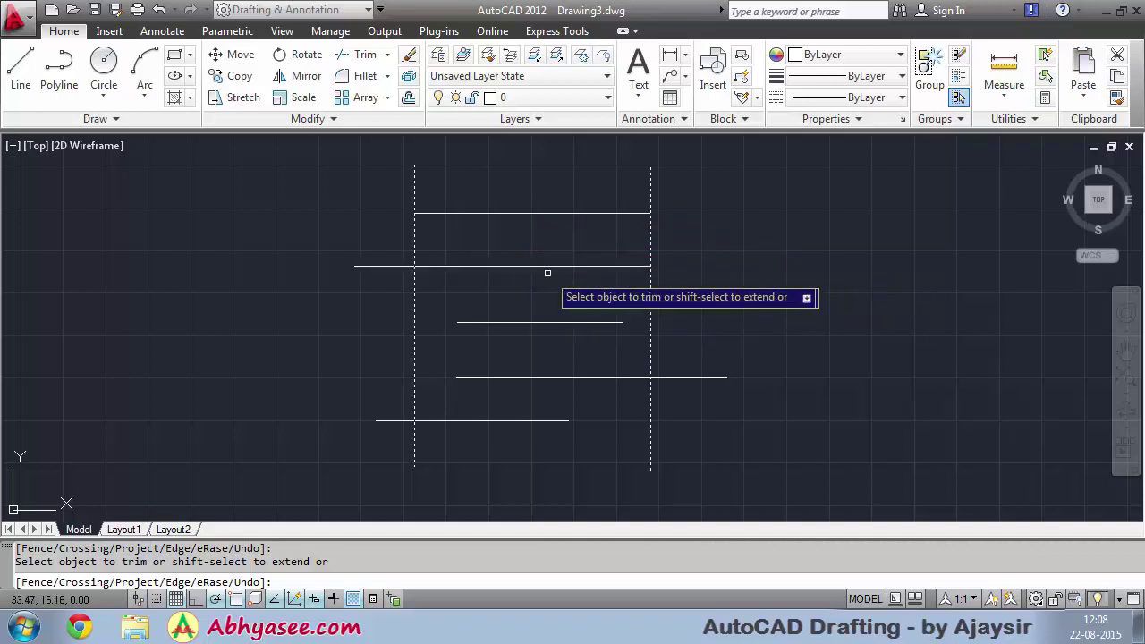
pyautogui.click(368, 265)
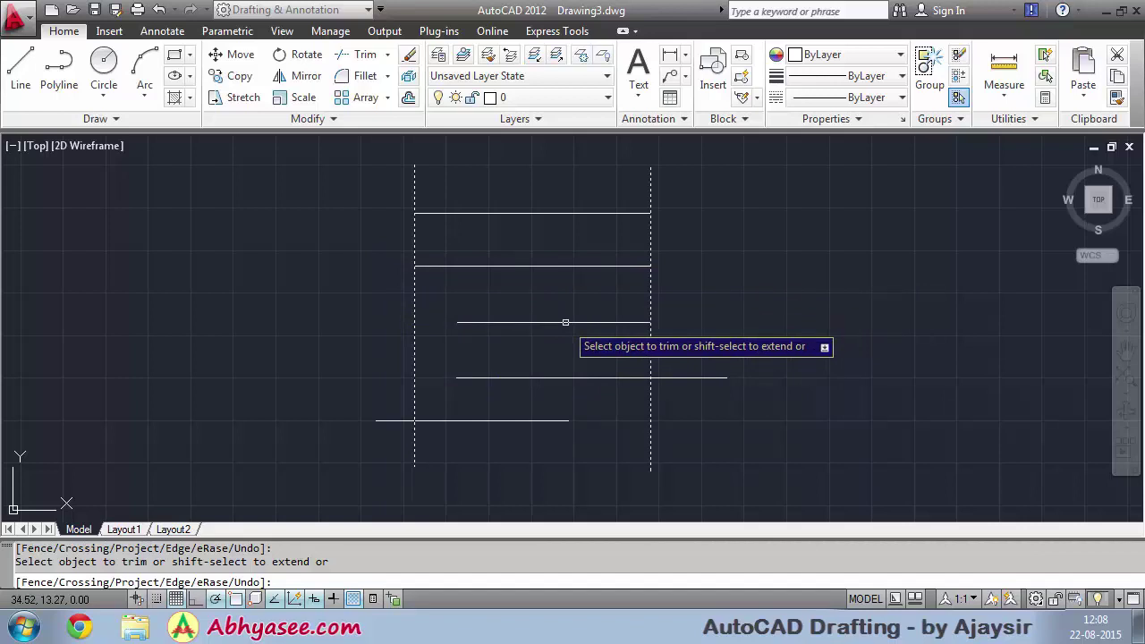
pyautogui.click(565, 322)
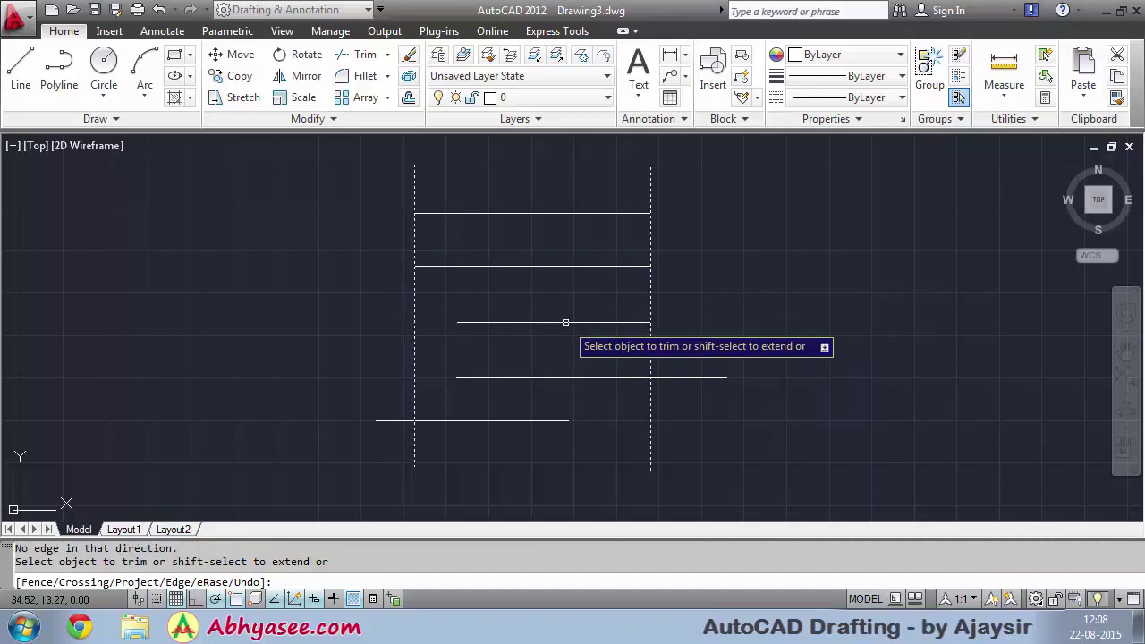
pyautogui.keyDown('shift'); pyautogui.click(491, 321); pyautogui.keyUp('shift')
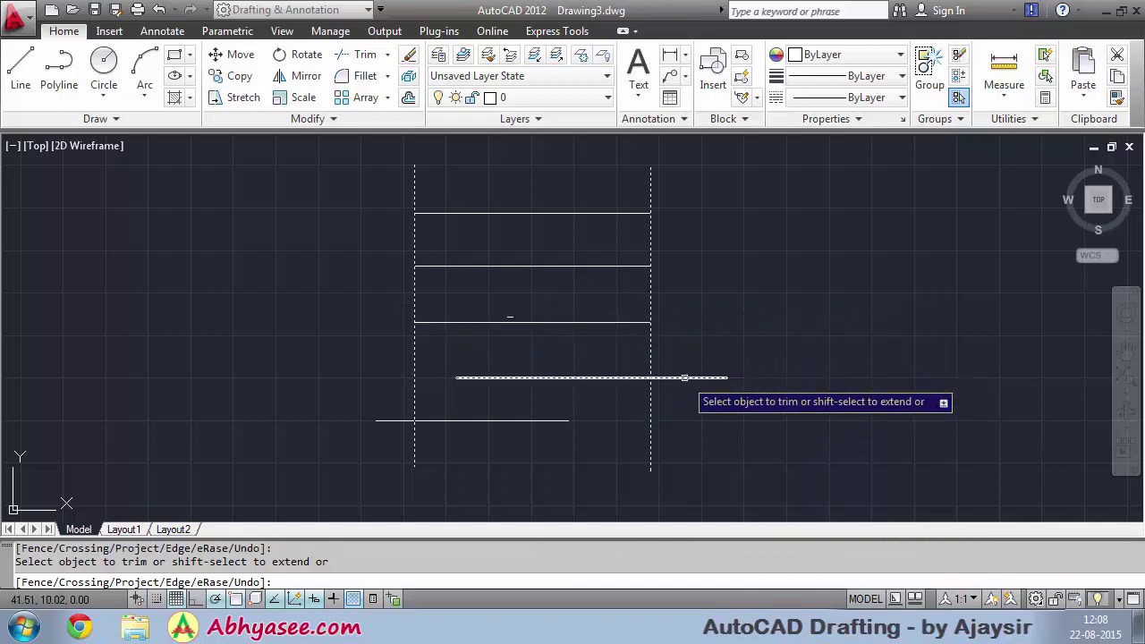
pyautogui.click(684, 378)
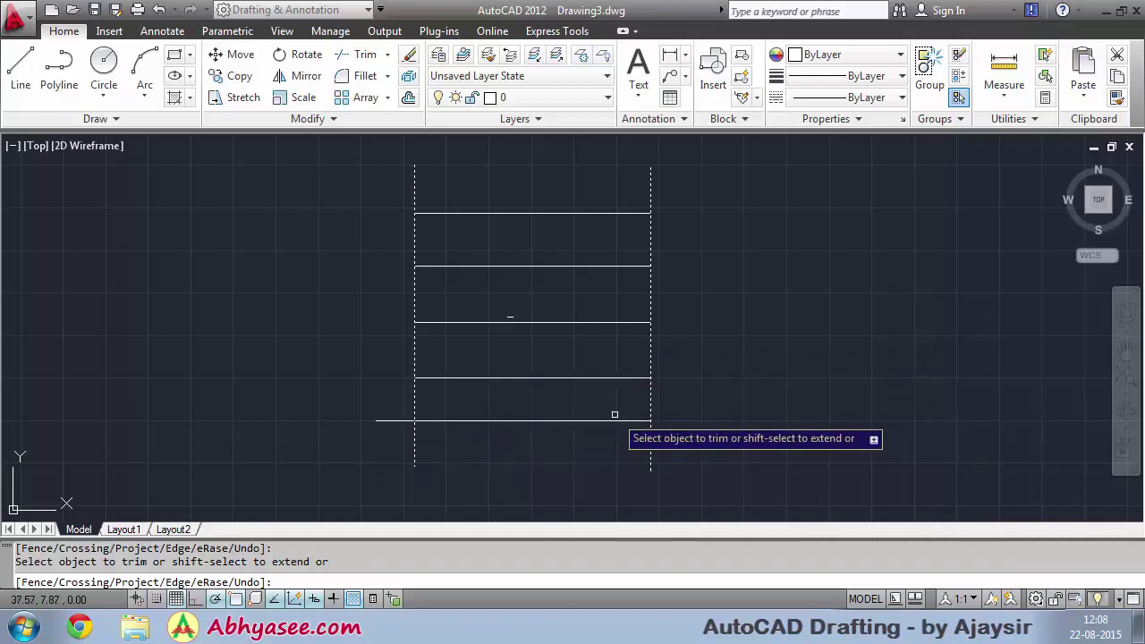
pyautogui.click(659, 427)
pyautogui.click(357, 414)
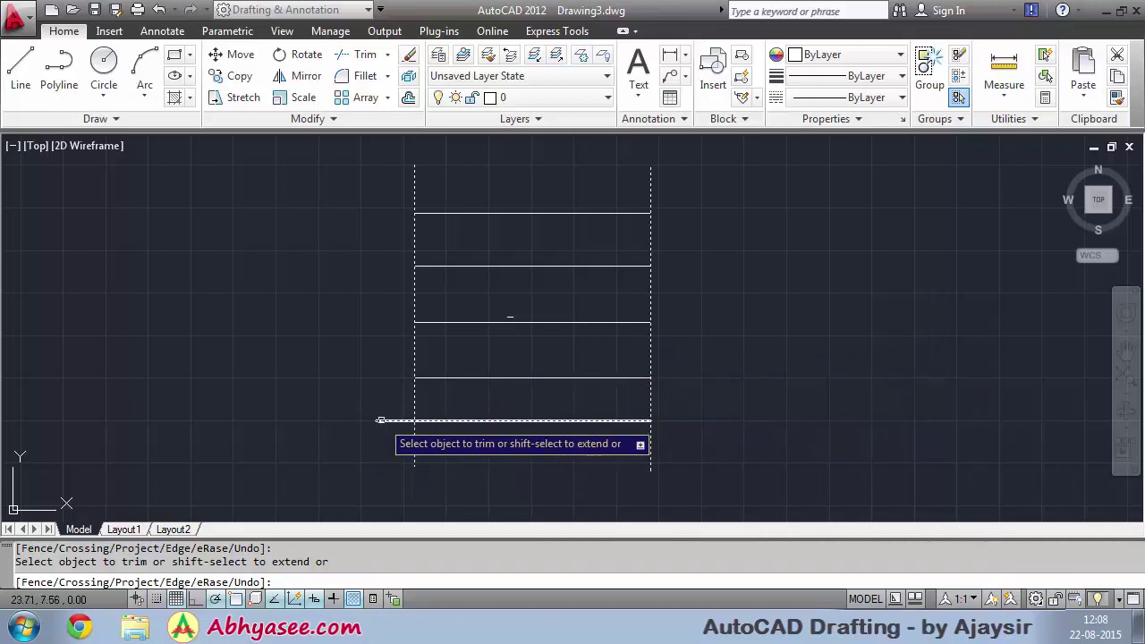
pyautogui.click(380, 420)
pyautogui.press('Return')
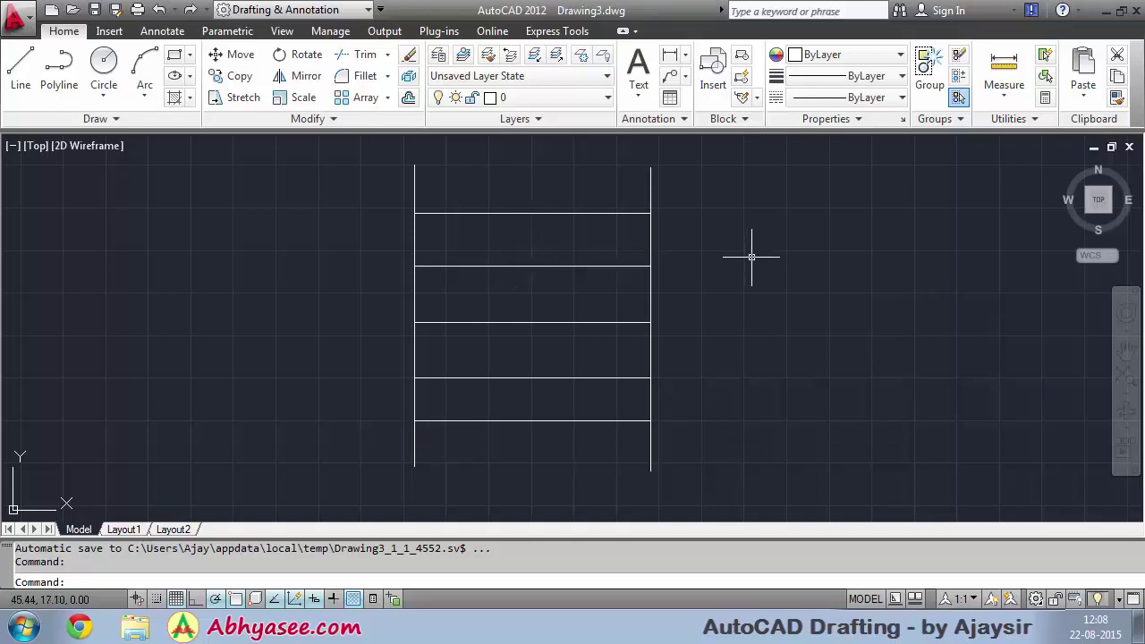
# Step: Undo the ladder trims and start EXTEND with both vertical rails as boundaries
pyautogui.hotkey('ctrl', 'z')
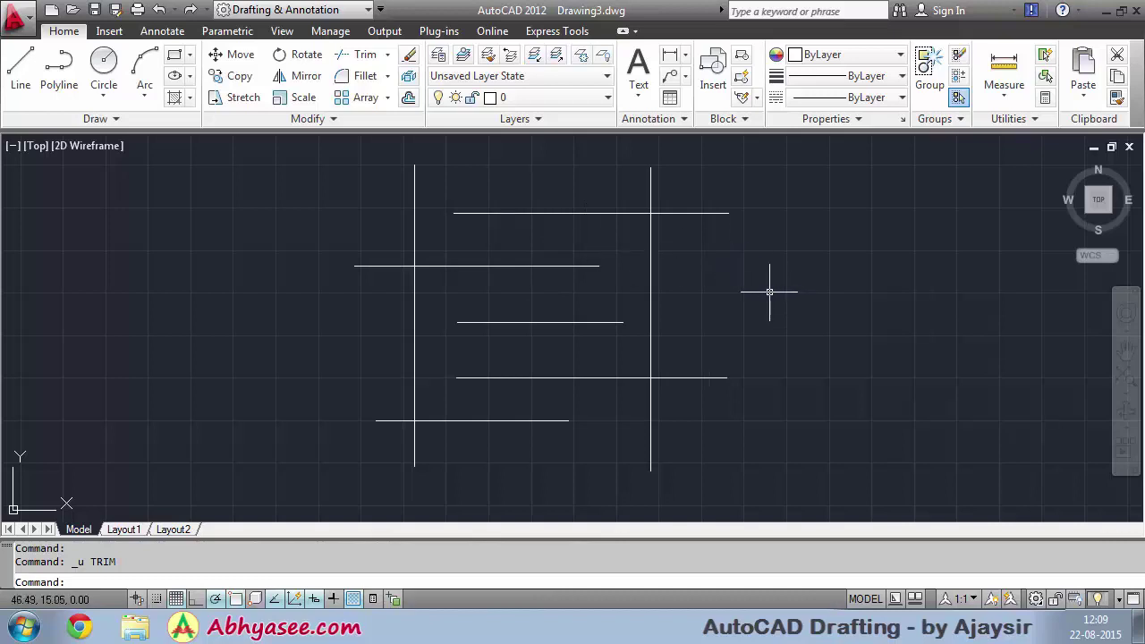
pyautogui.write('ex')
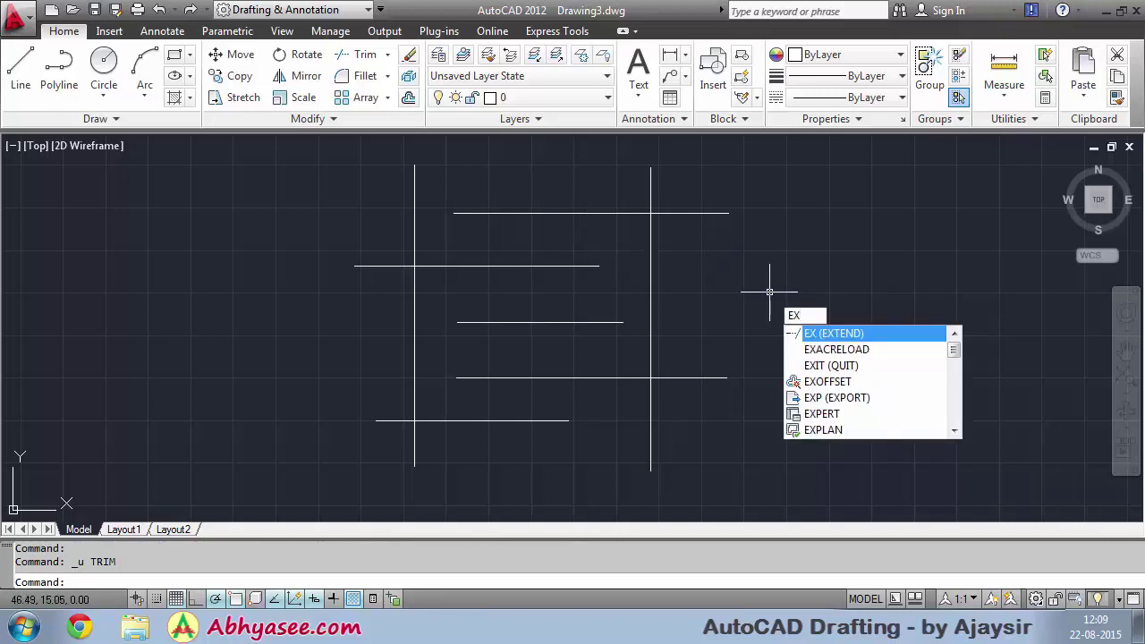
pyautogui.press('Return')
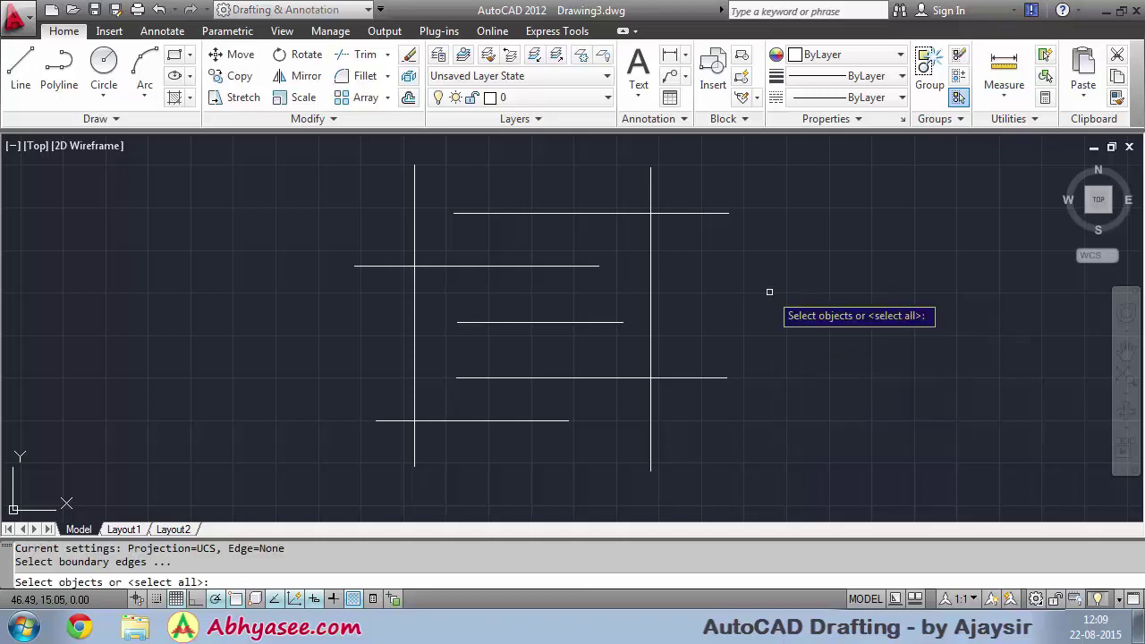
pyautogui.click(650, 264)
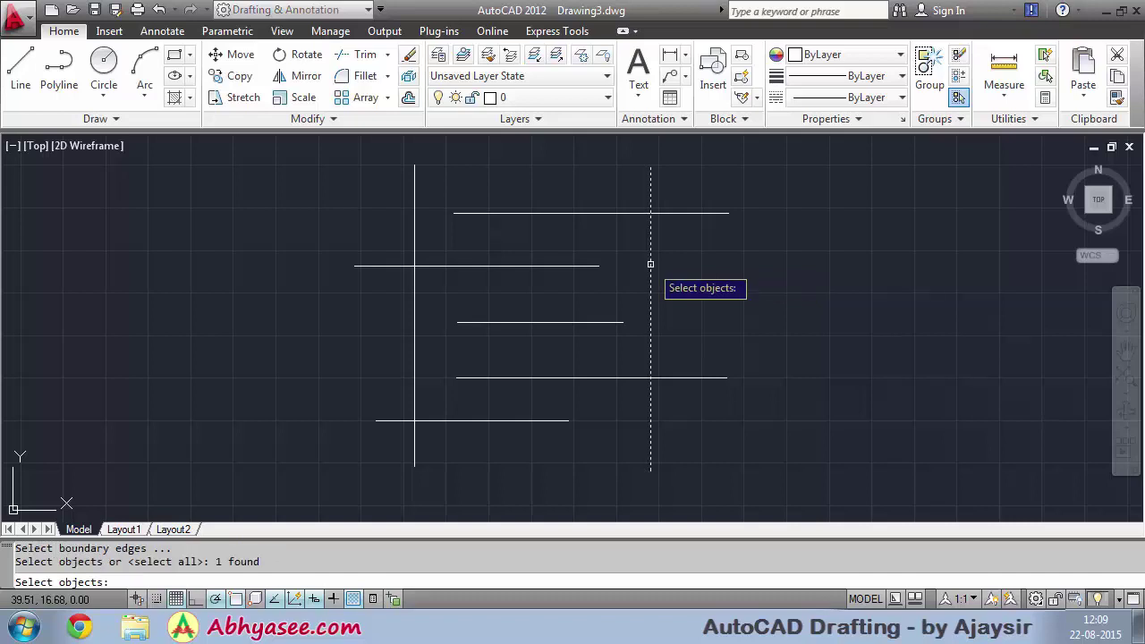
pyautogui.click(415, 242)
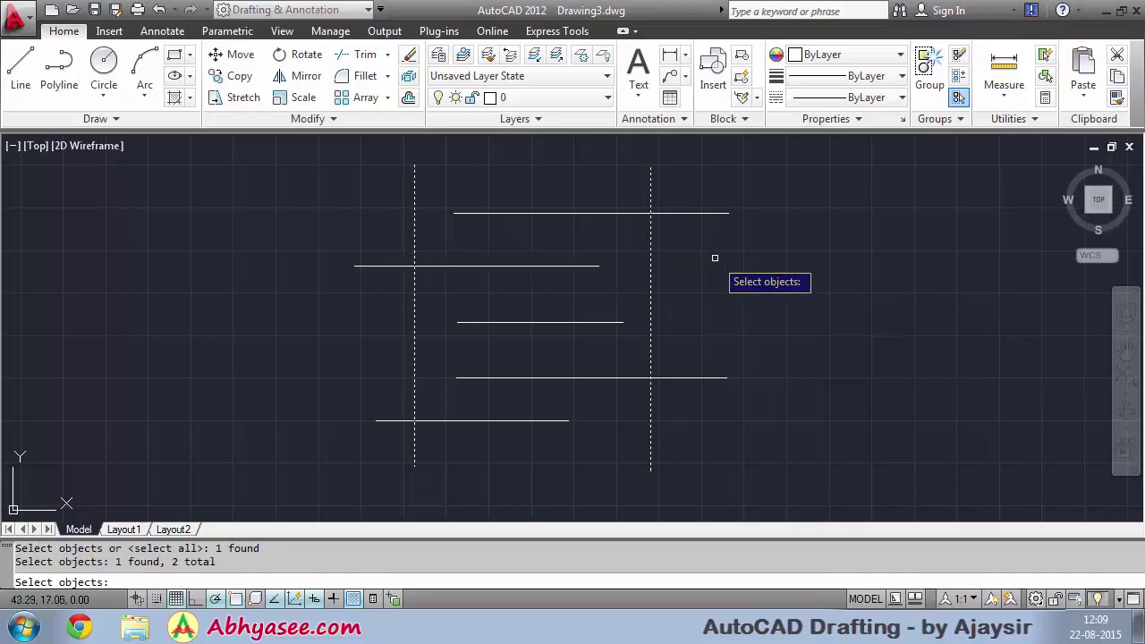
pyautogui.press('Return')
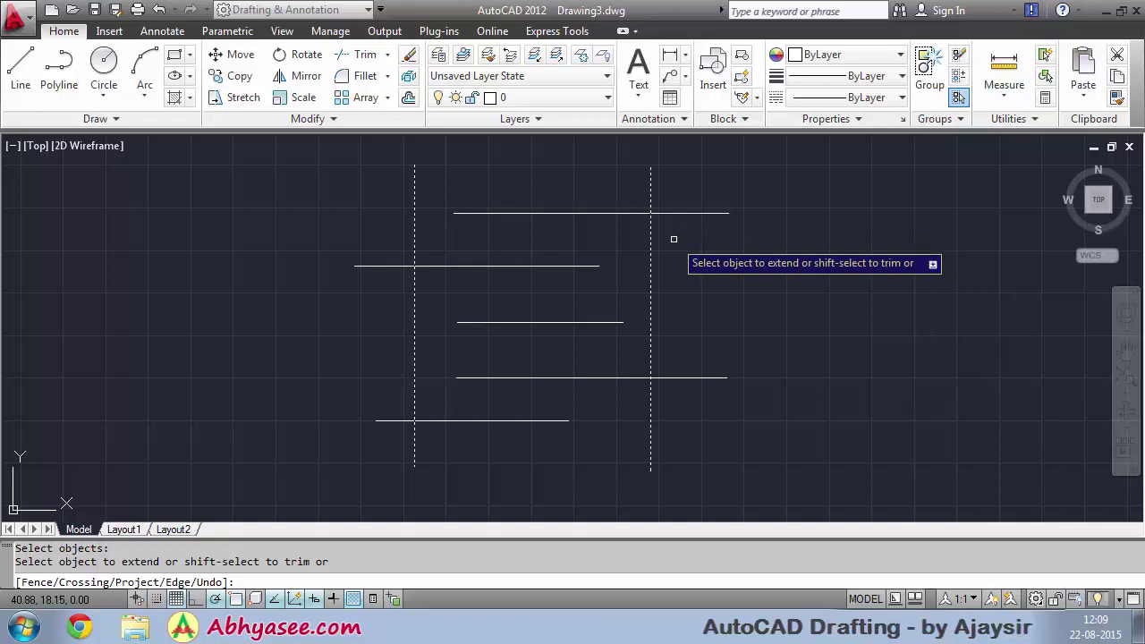
# Step: Extend short ends and Shift-trim overhangs on the top two rungs
pyautogui.click(684, 213)
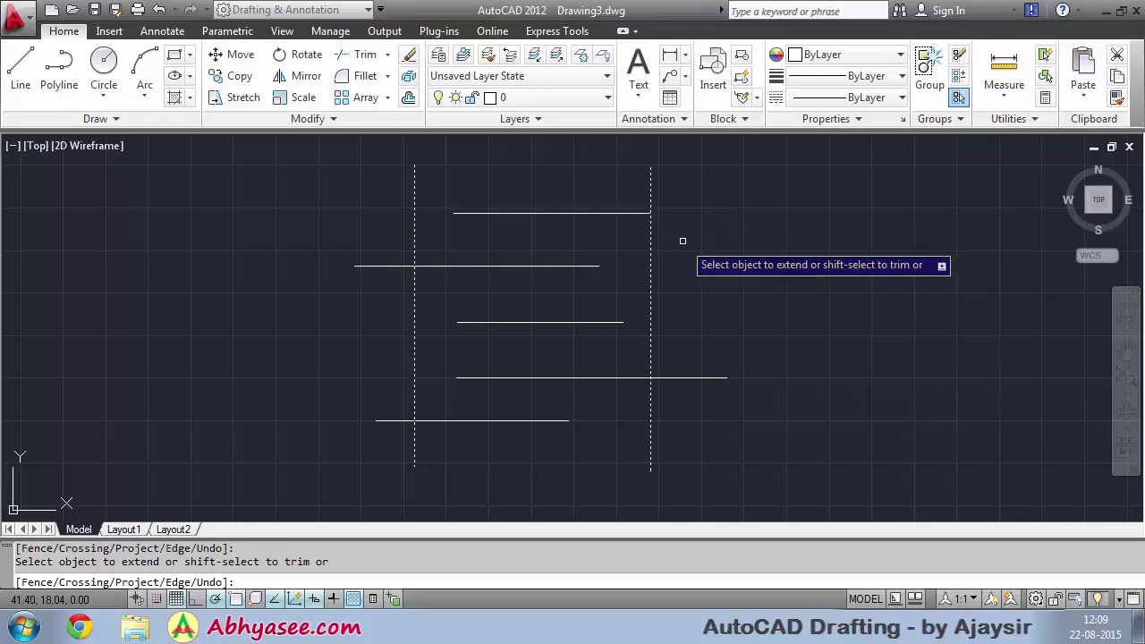
pyautogui.click(465, 214)
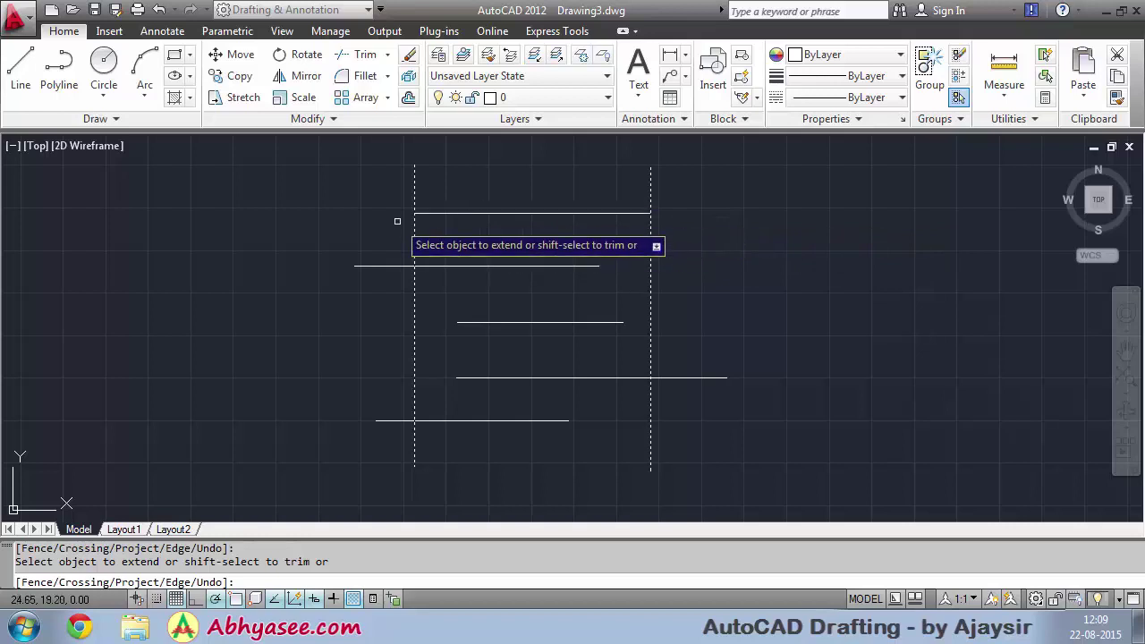
pyautogui.click(465, 265)
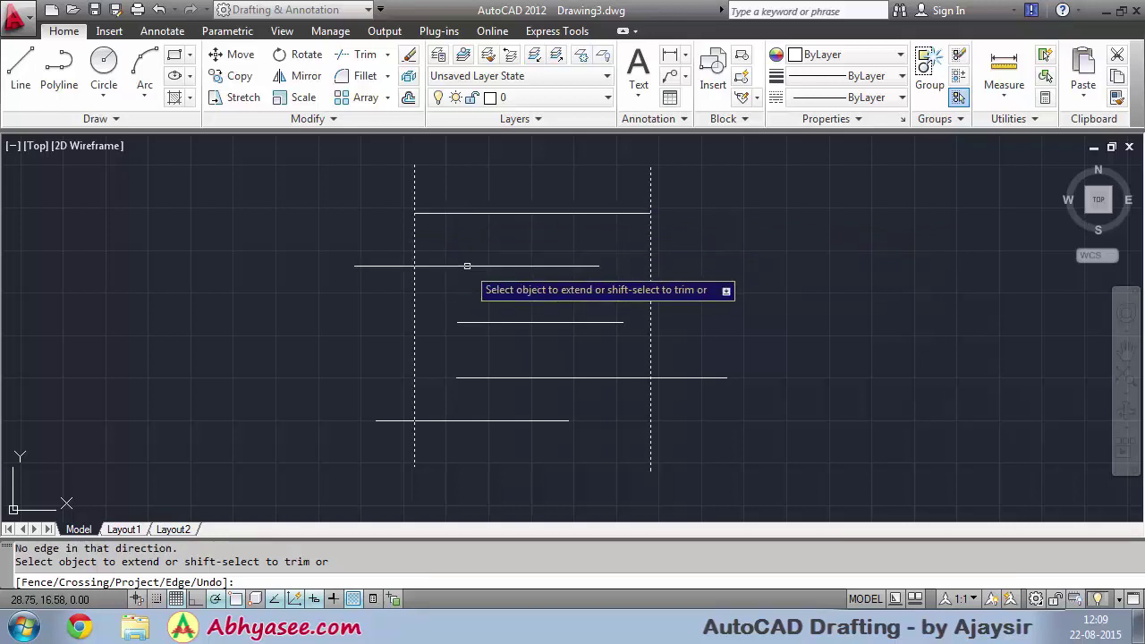
pyautogui.click(516, 265)
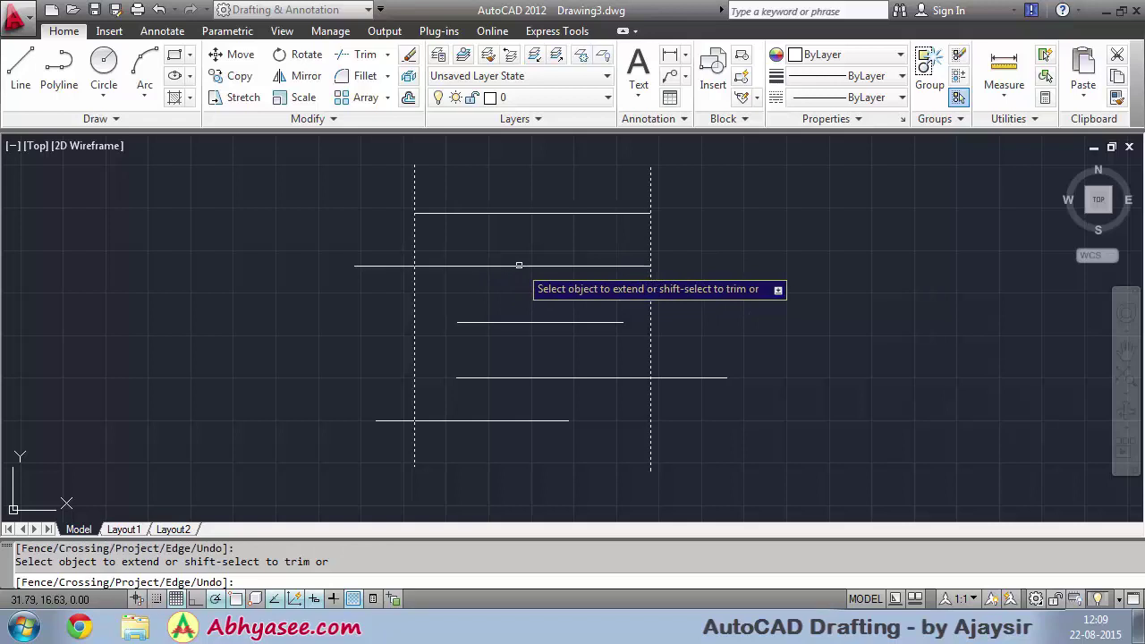
pyautogui.keyDown('shift'); pyautogui.click(379, 264); pyautogui.keyUp('shift')
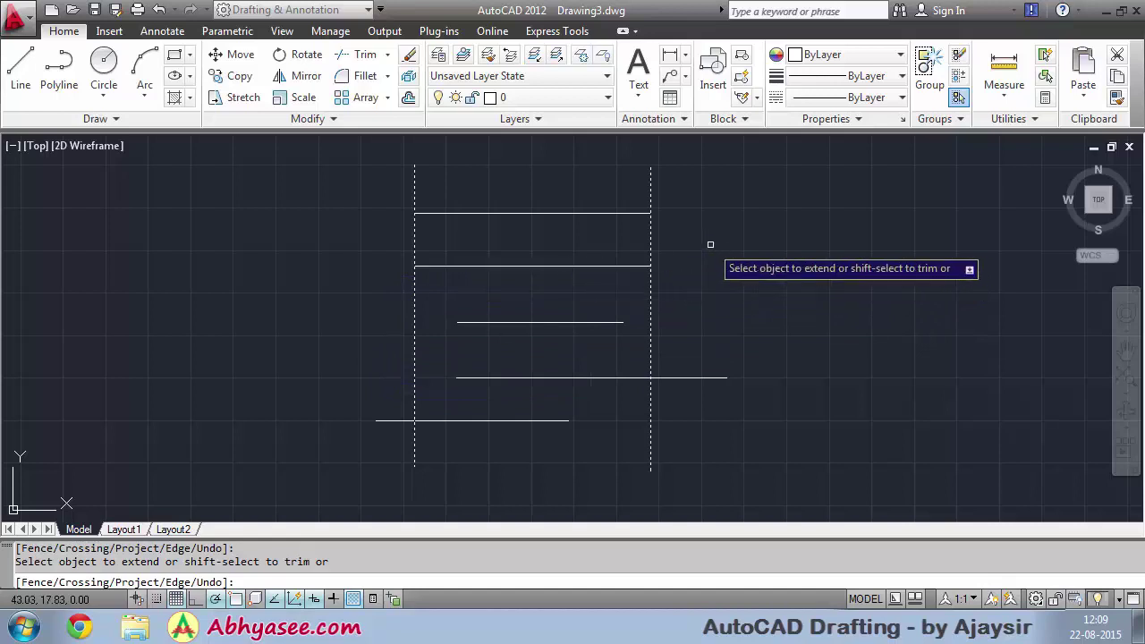
pyautogui.rightClick(710, 244)
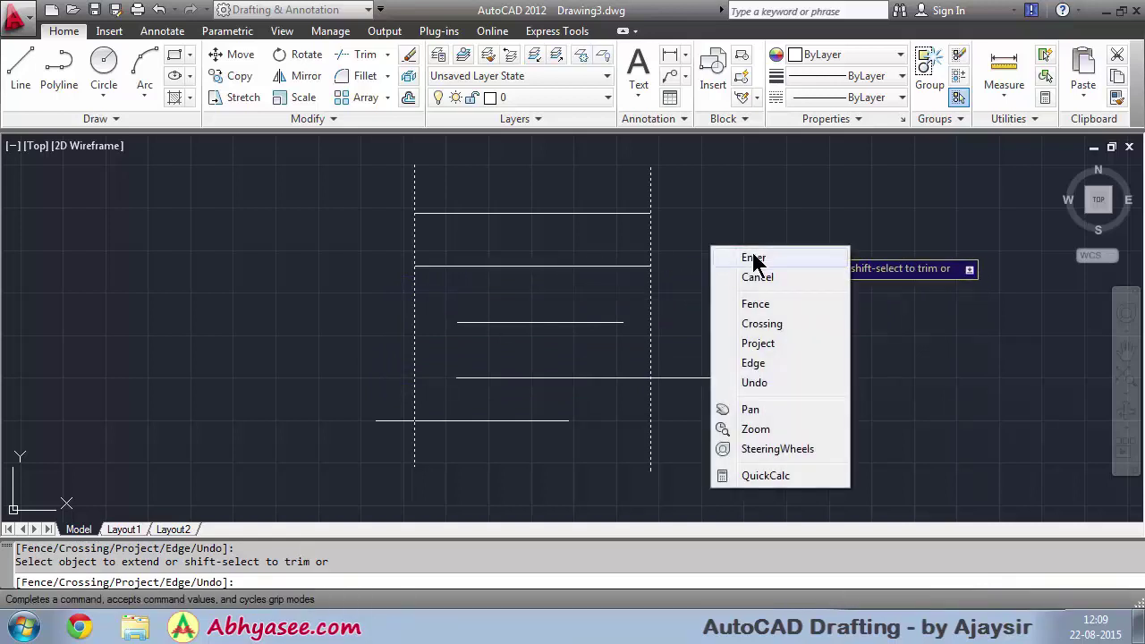
pyautogui.click(753, 260)
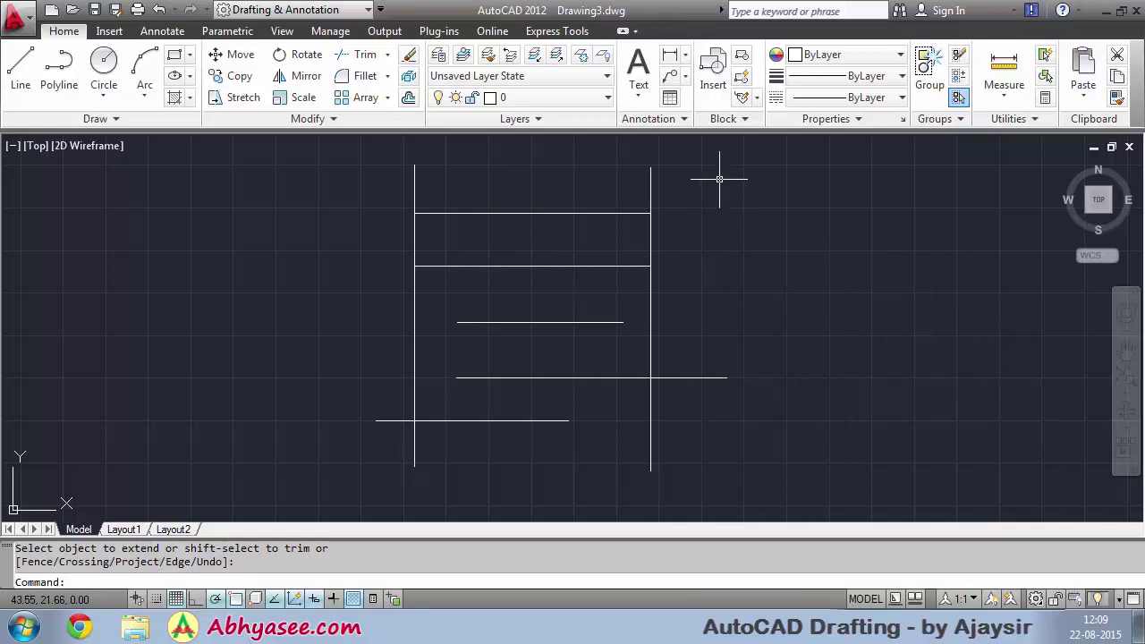
# Step: Window-select all the existing lines and delete them to clear the canvas
pyautogui.click(719, 179)
pyautogui.click(477, 403)
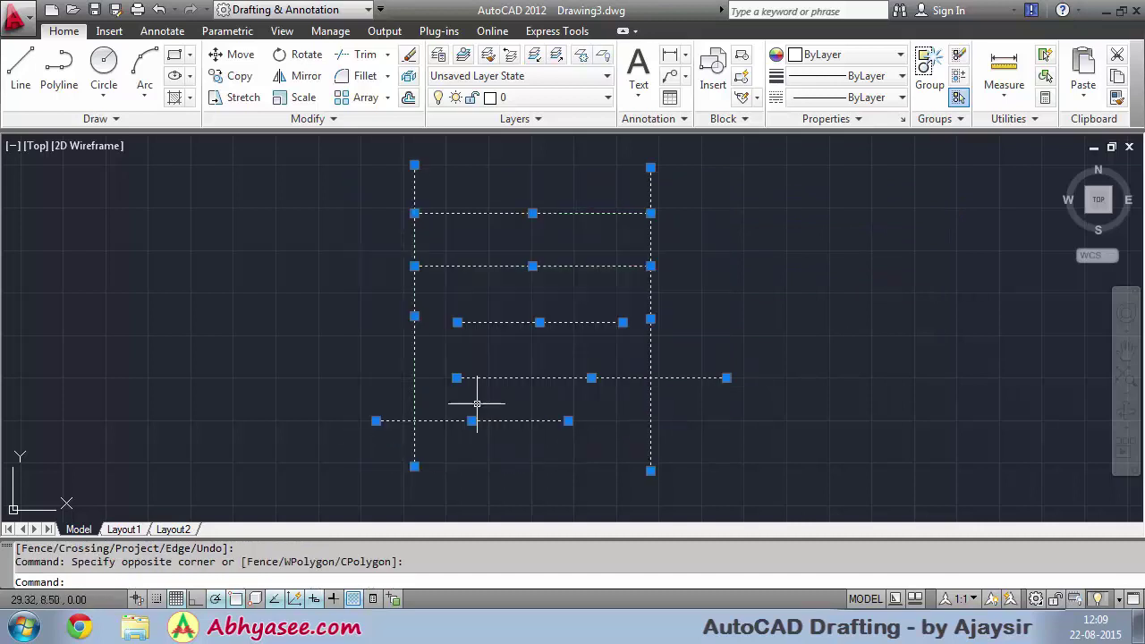
pyautogui.press('Delete')
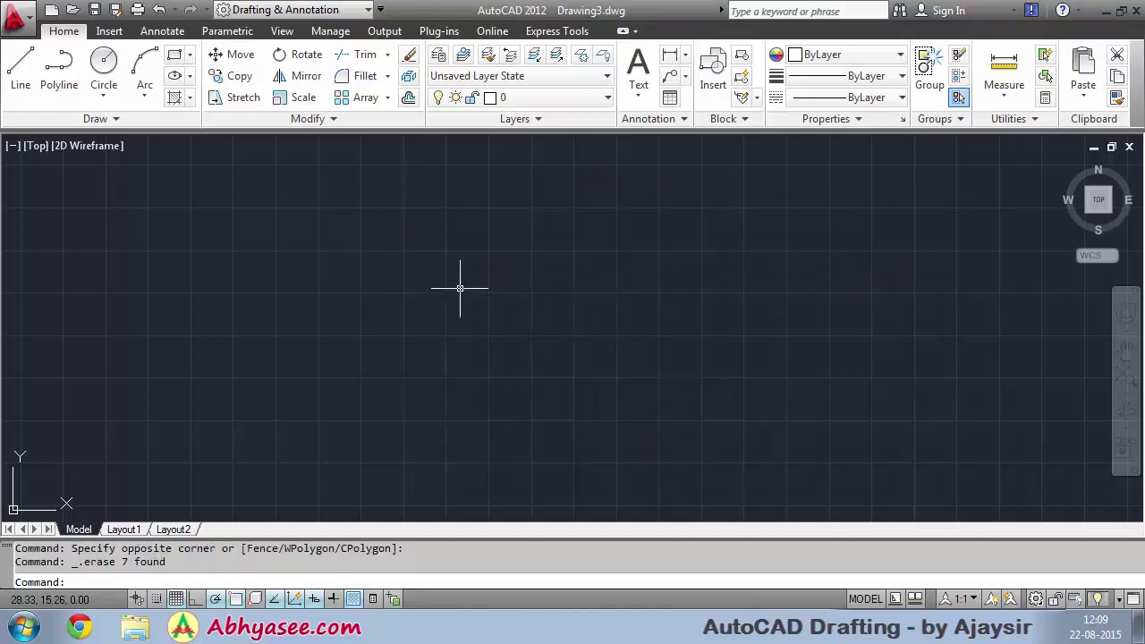
# Step: Draw a closed 10 by 10 square with the Line tool, four 10-unit sides
pyautogui.click(22, 72)
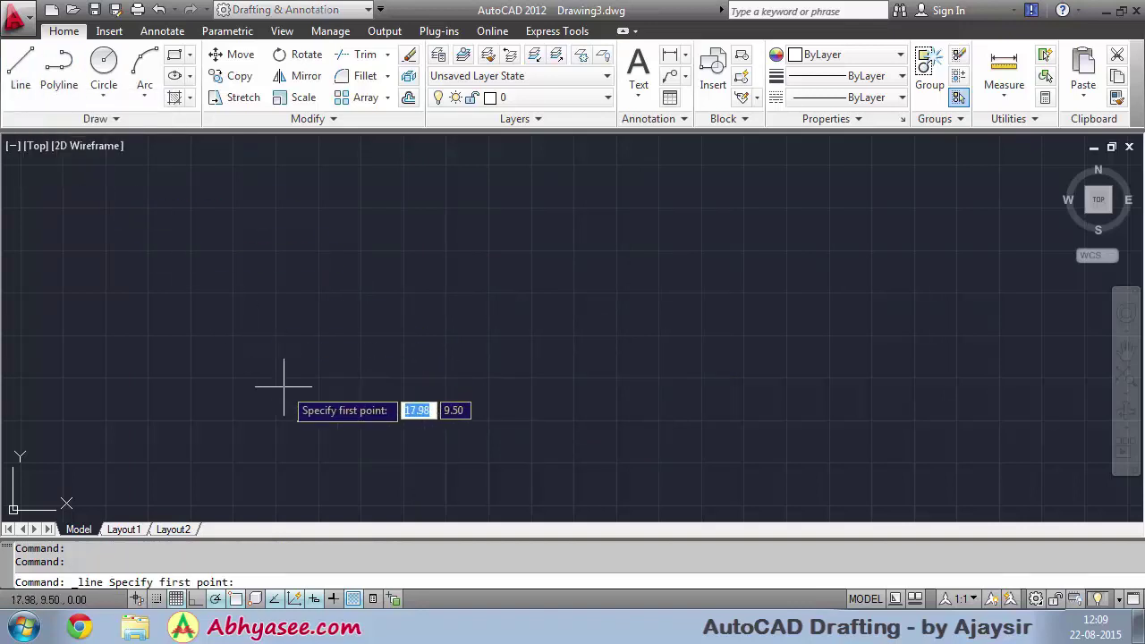
pyautogui.click(318, 418)
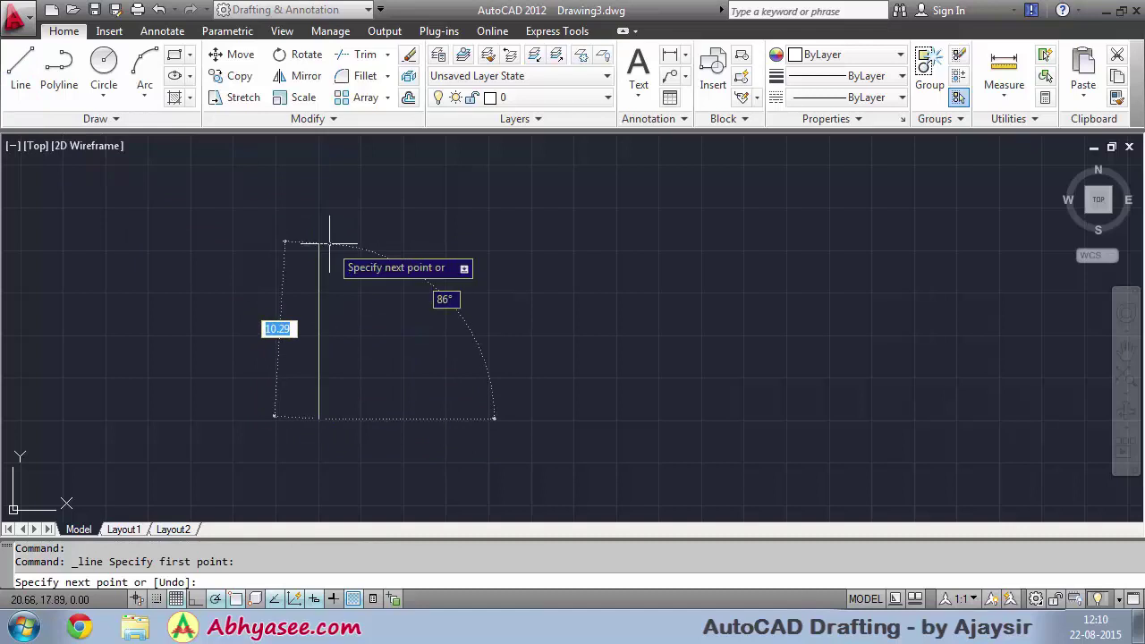
pyautogui.write('10')
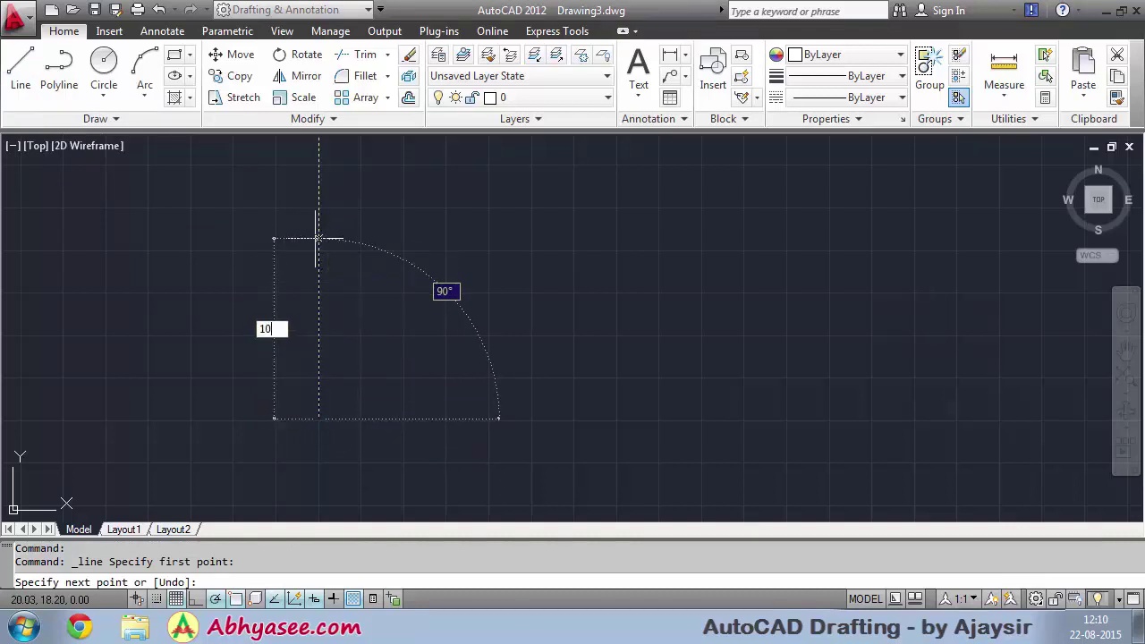
pyautogui.press('Return')
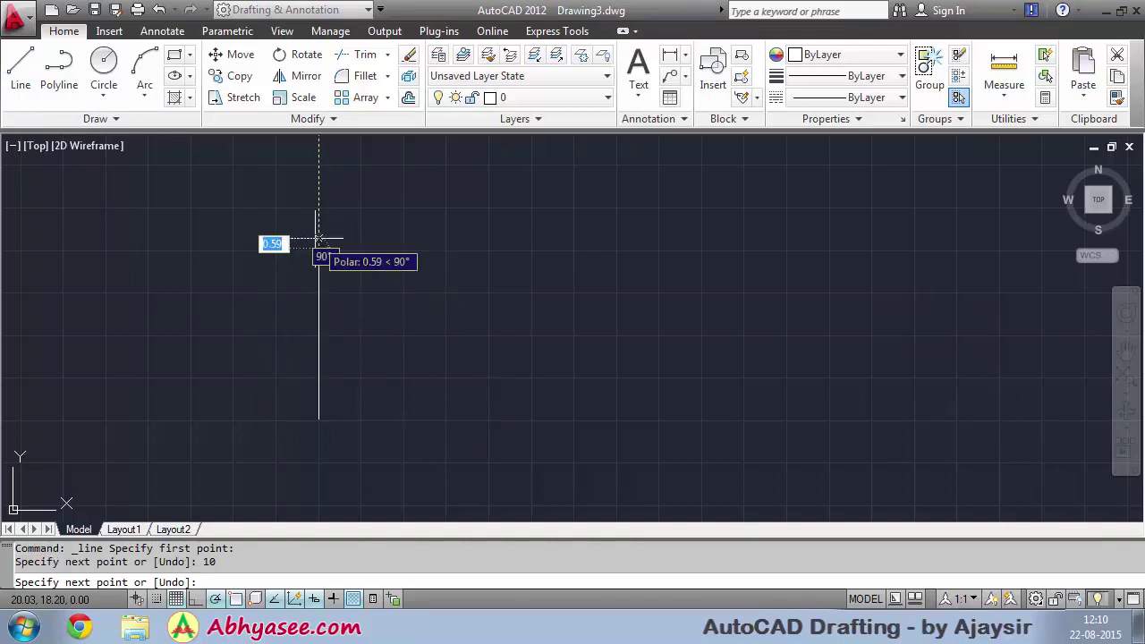
pyautogui.write('10')
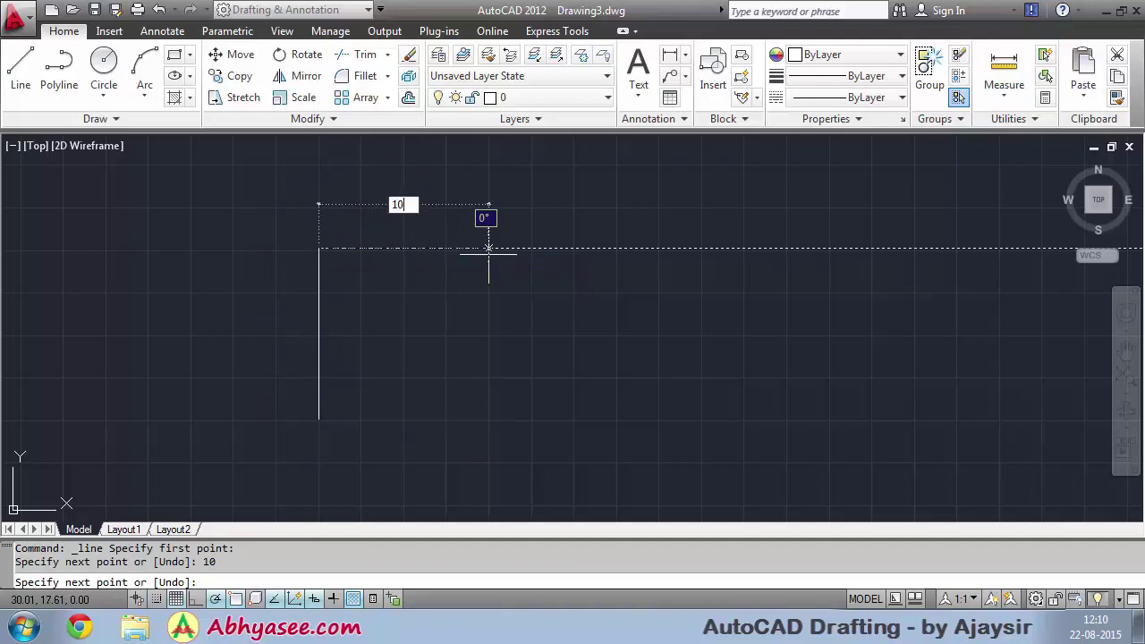
pyautogui.press('Return')
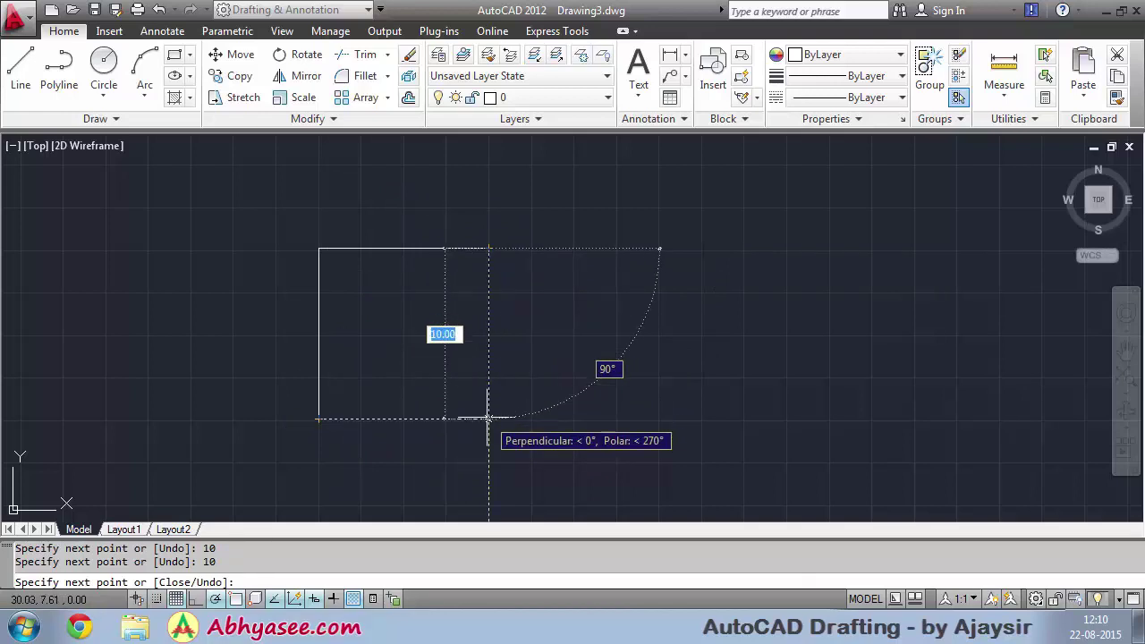
pyautogui.click(487, 415)
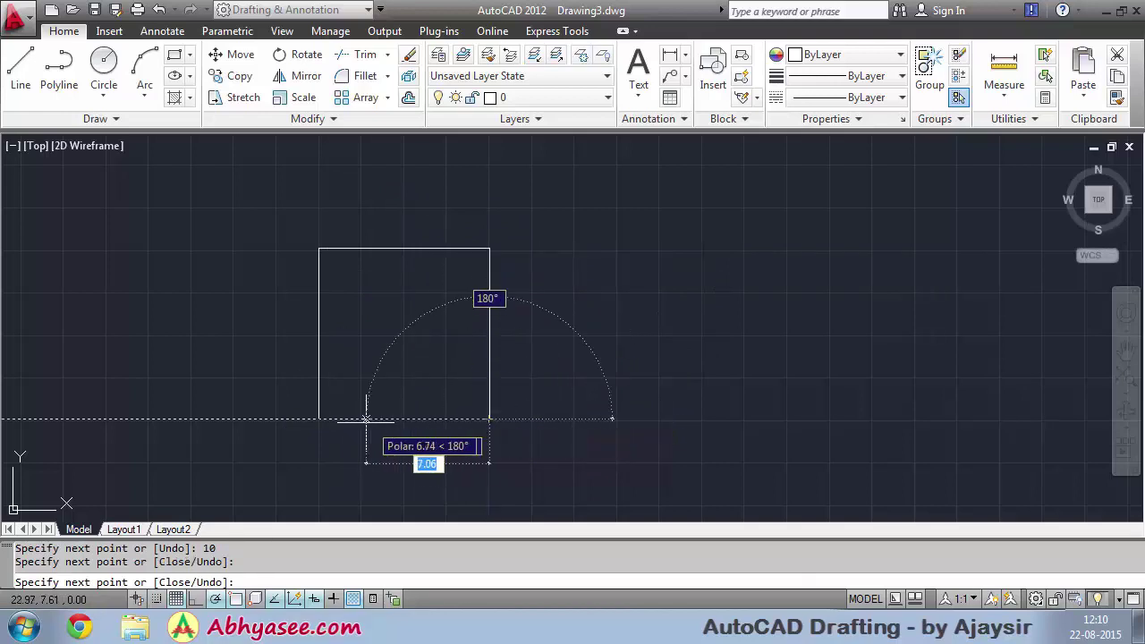
pyautogui.click(318, 418)
pyautogui.rightClick(388, 325)
pyautogui.click(421, 340)
pyautogui.write('O')
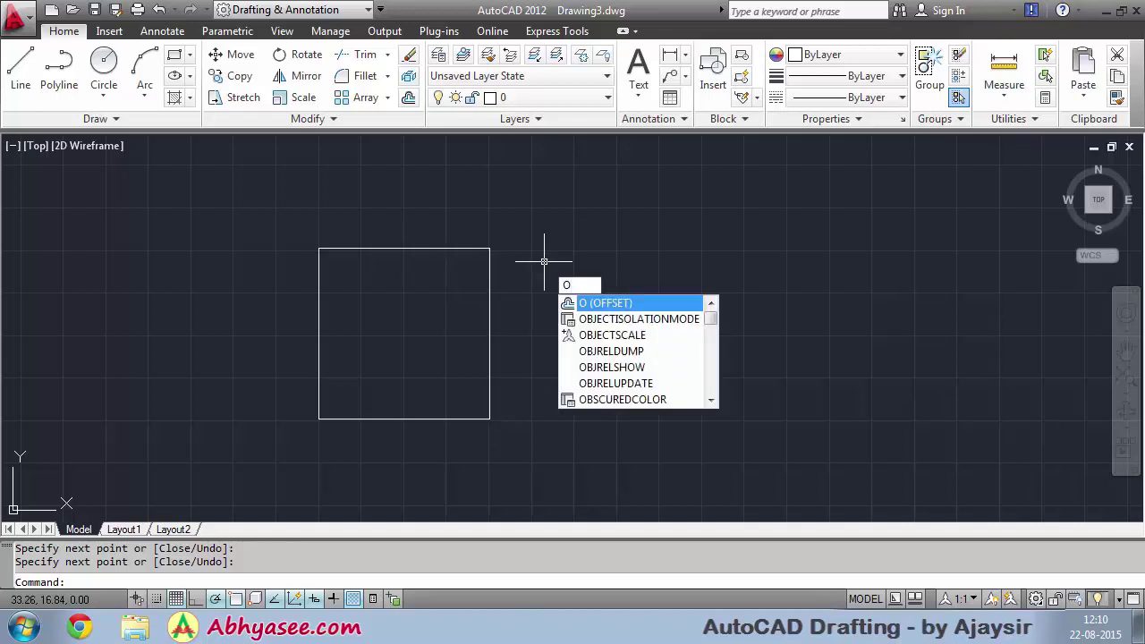
# Step: Offset all four sides of the square 1.00 unit inward
pyautogui.press('Return')
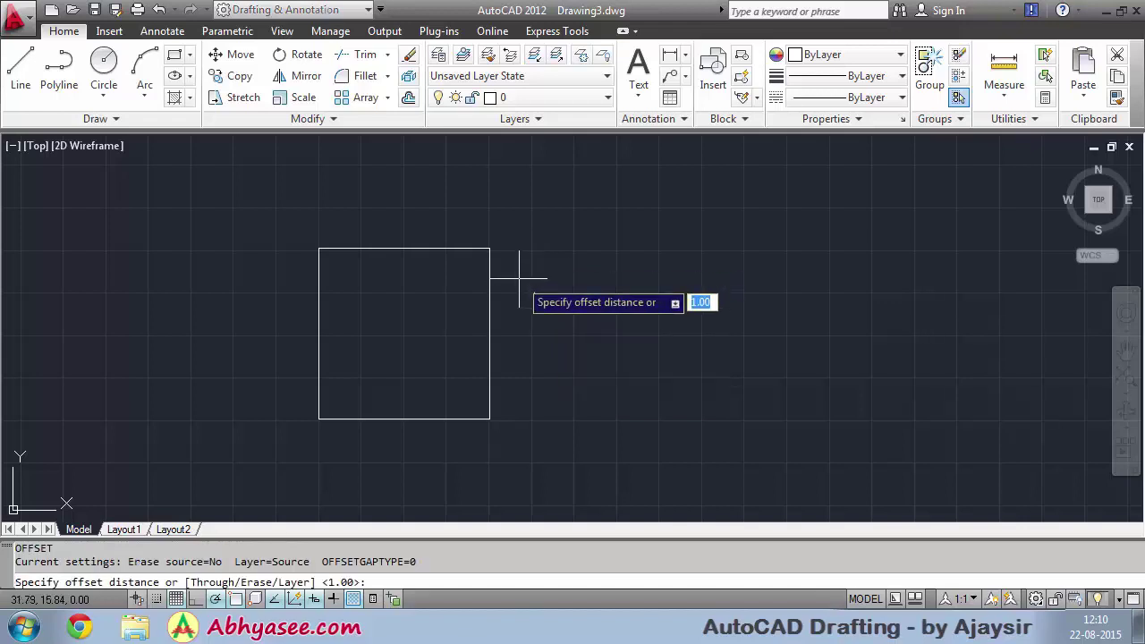
pyautogui.press('Return')
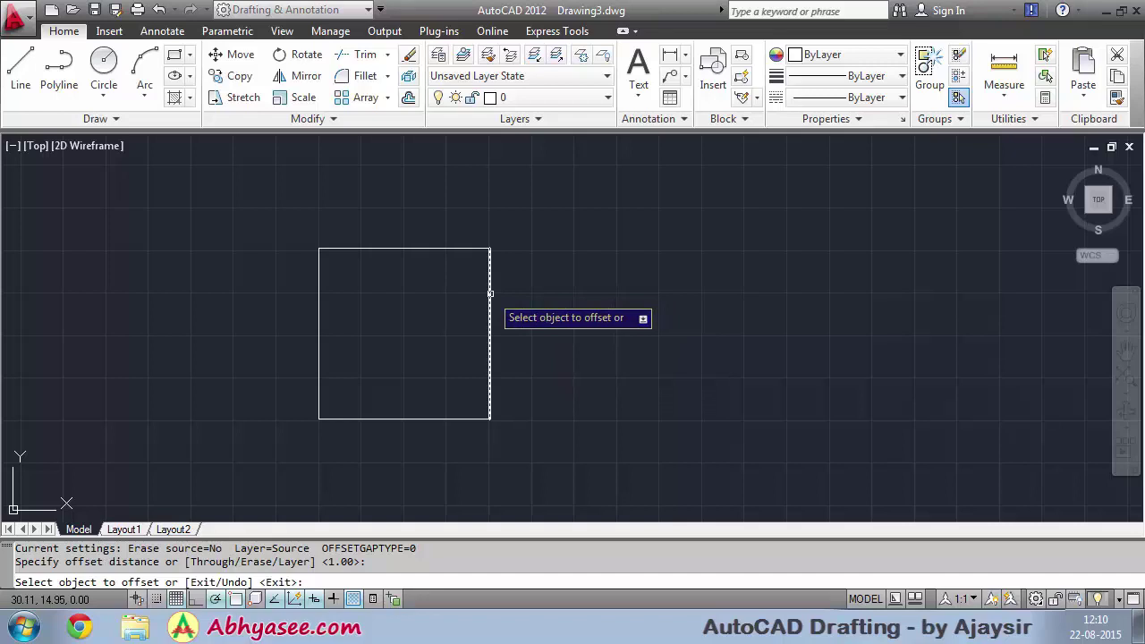
pyautogui.click(488, 293)
pyautogui.click(455, 294)
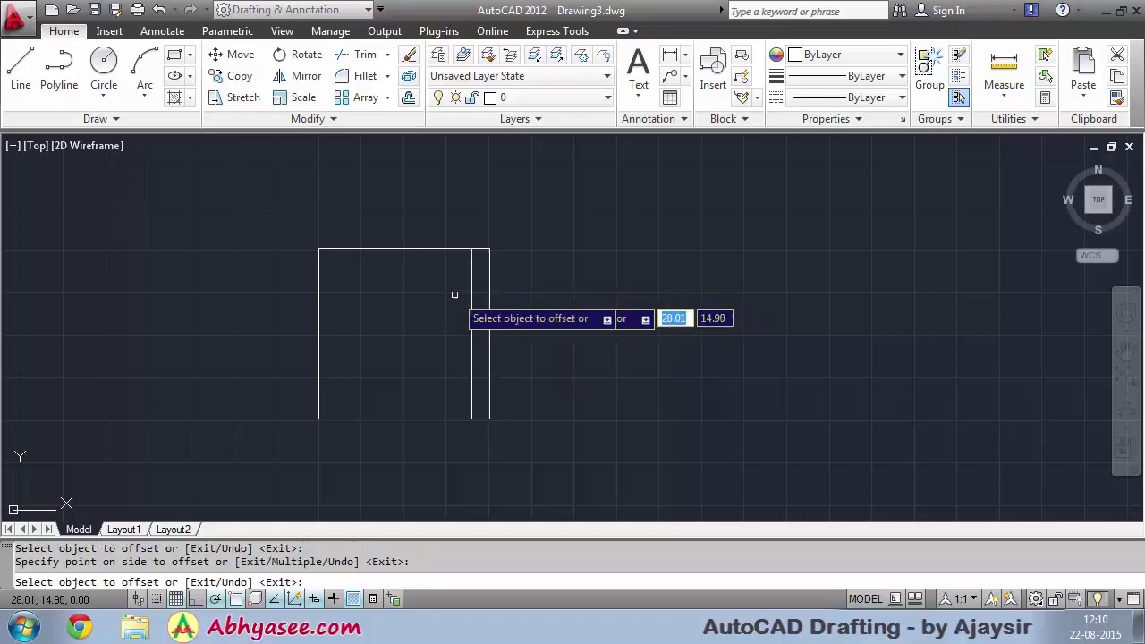
pyautogui.click(435, 250)
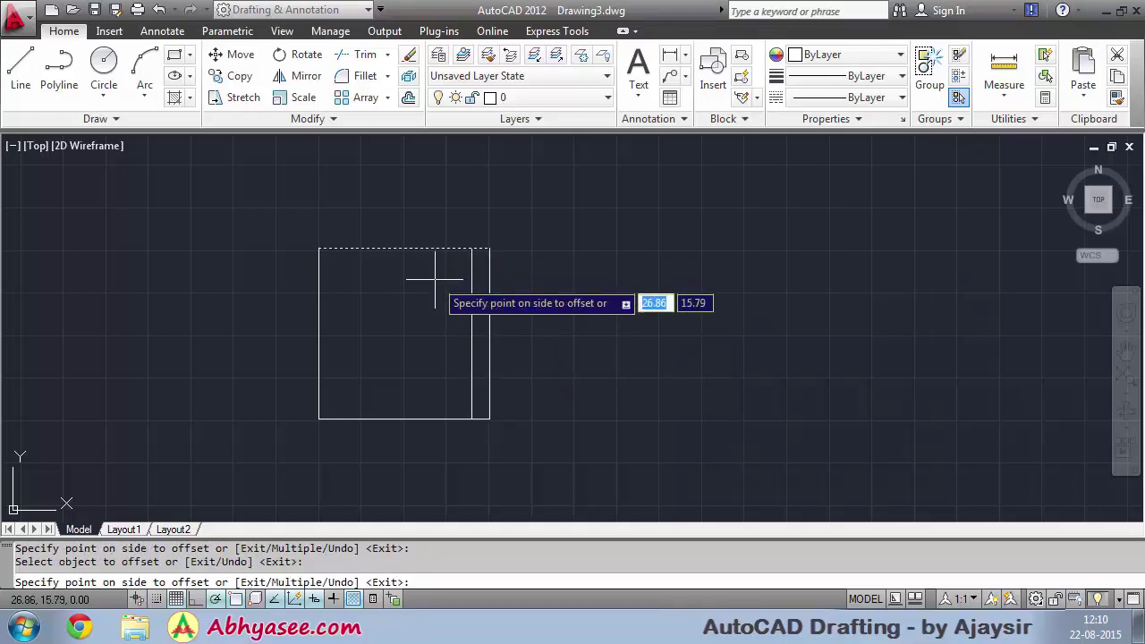
pyautogui.click(433, 277)
pyautogui.click(318, 312)
pyautogui.click(329, 315)
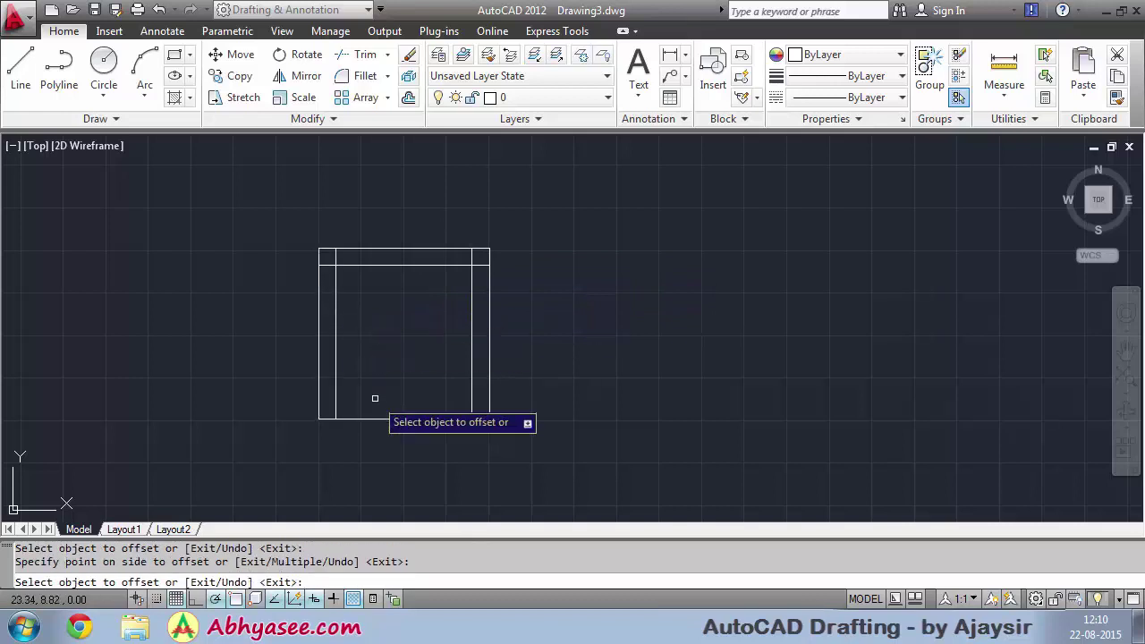
pyautogui.click(372, 417)
pyautogui.click(379, 379)
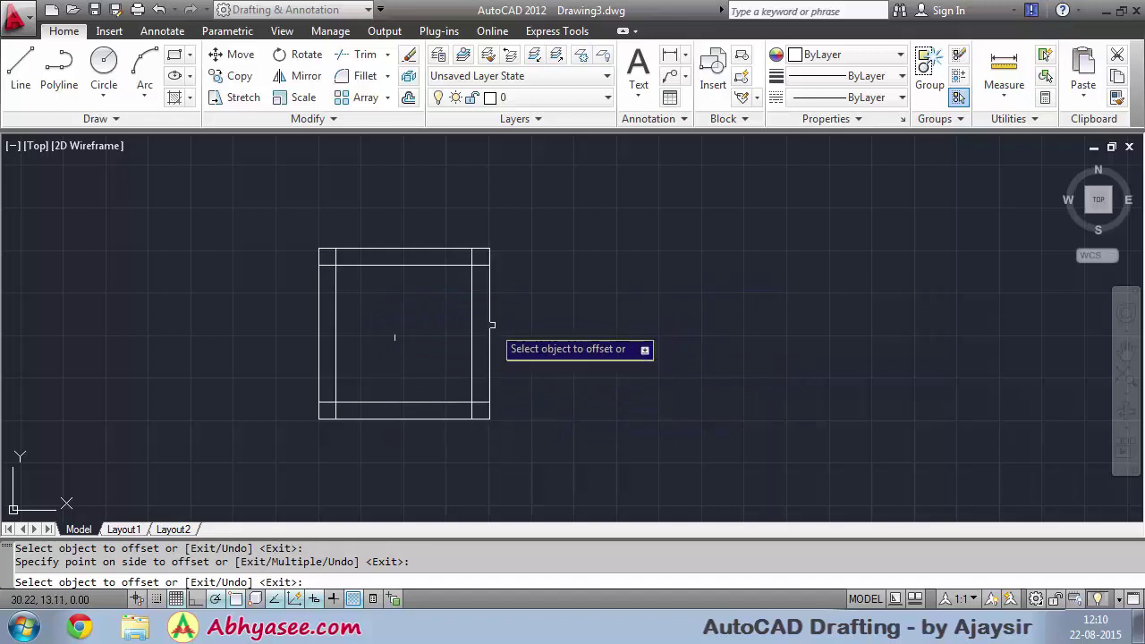
# Step: Offset all four sides of the square 1.00 unit outward, then end Offset
pyautogui.click(489, 325)
pyautogui.click(530, 317)
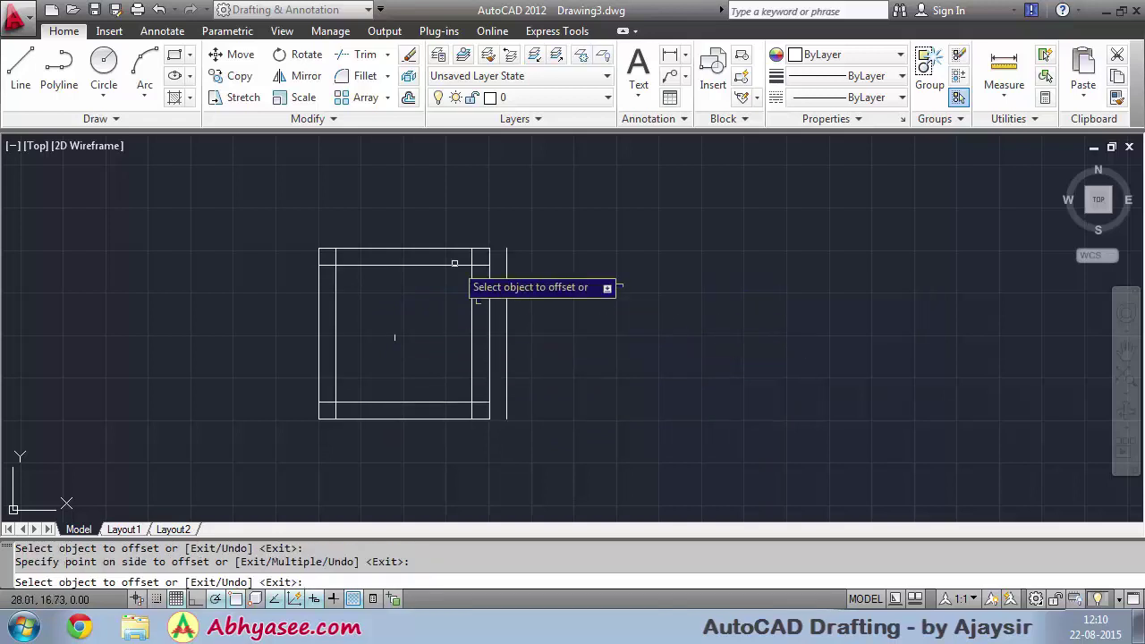
pyautogui.click(420, 249)
pyautogui.click(408, 231)
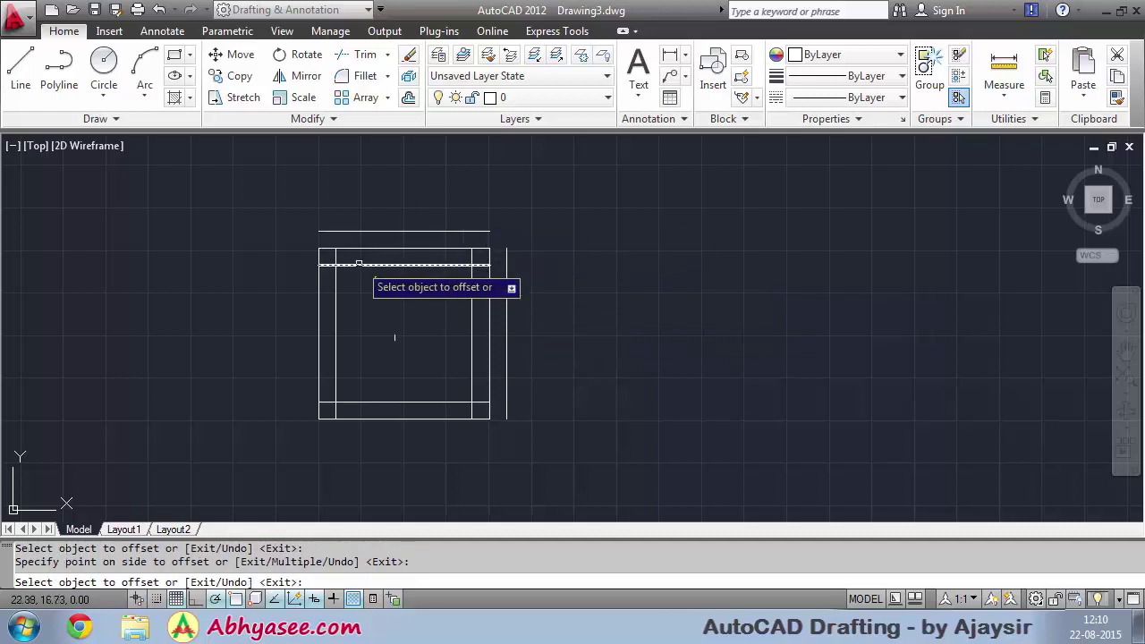
pyautogui.click(319, 300)
pyautogui.click(290, 304)
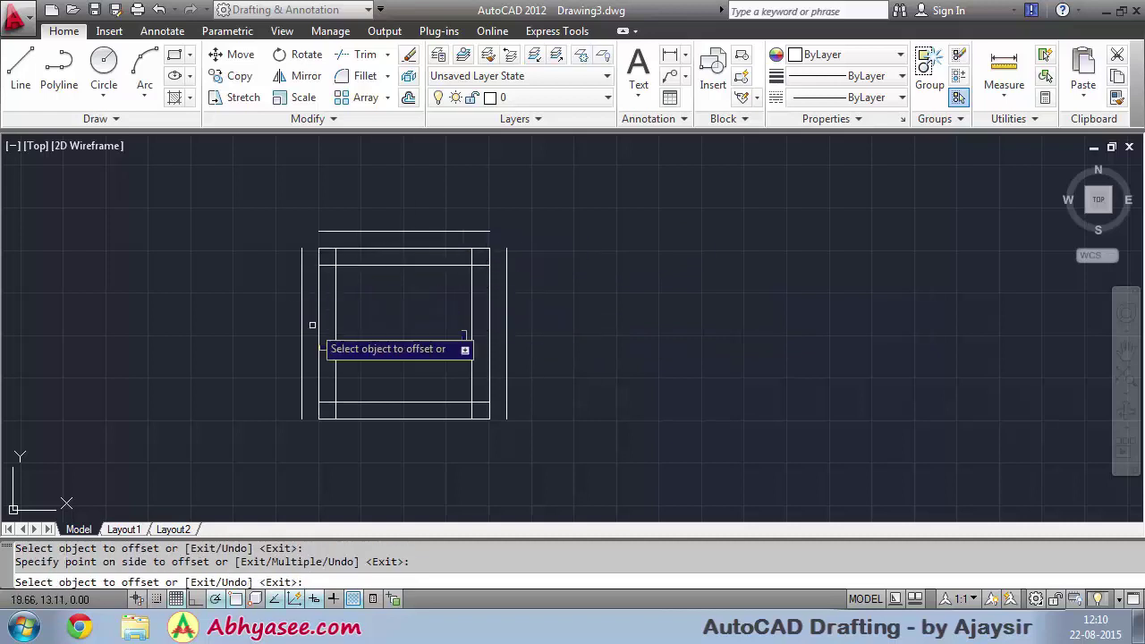
pyautogui.click(408, 419)
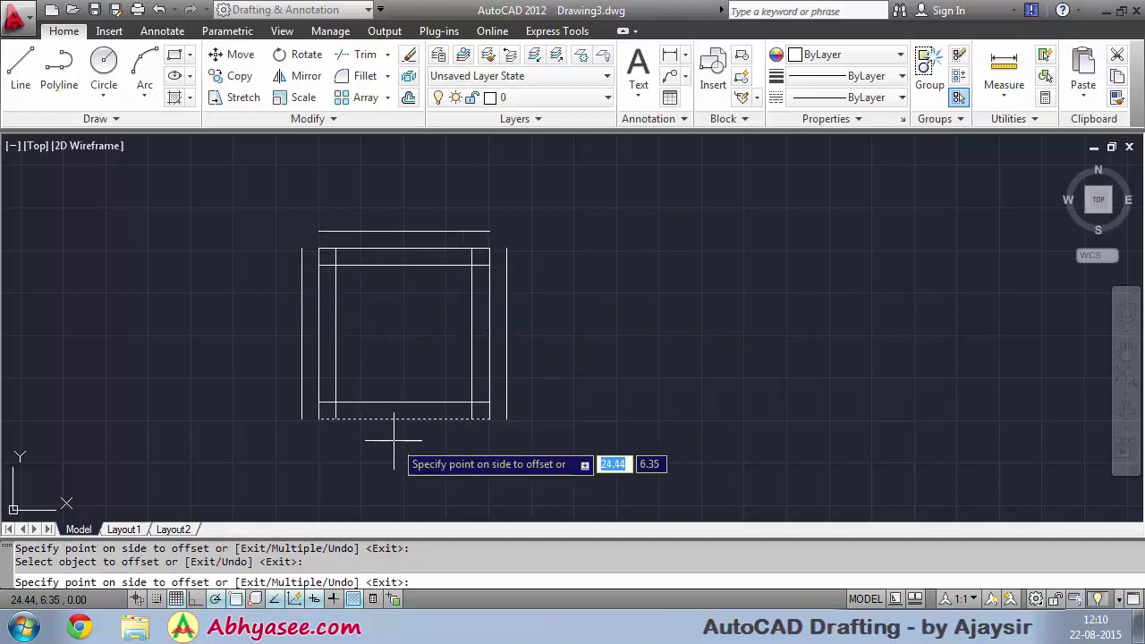
pyautogui.click(412, 443)
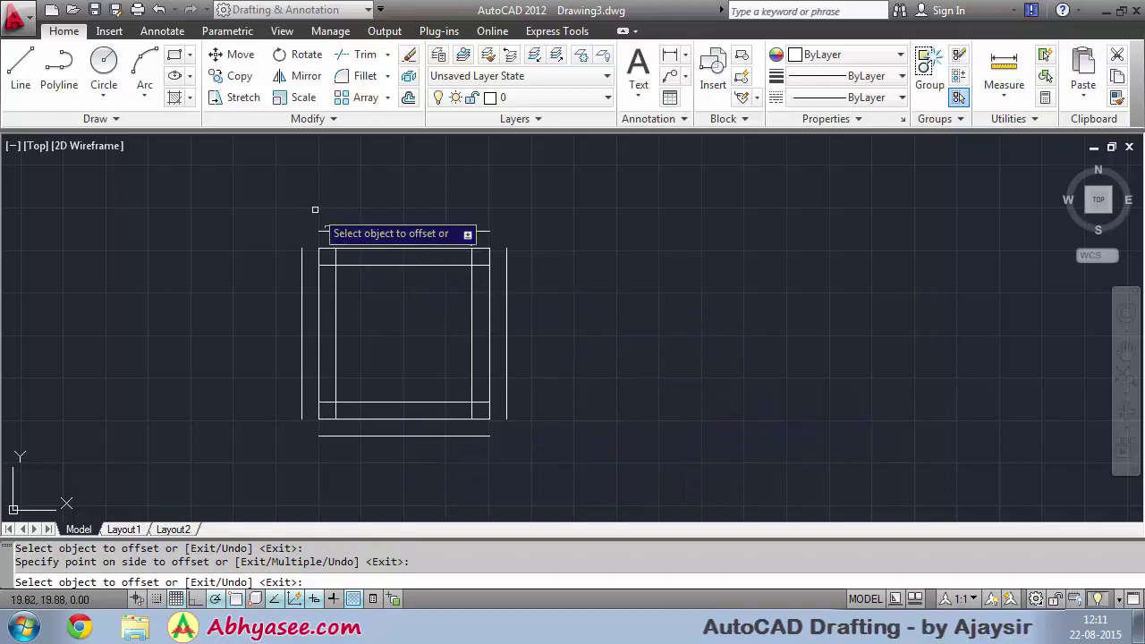
pyautogui.rightClick(569, 282)
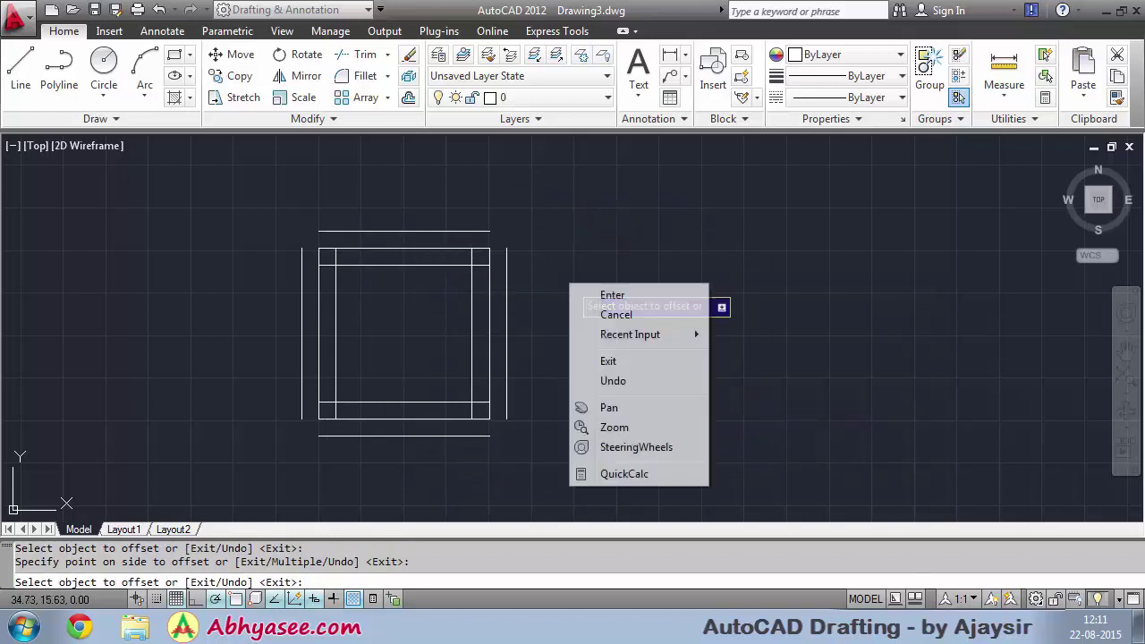
pyautogui.click(597, 296)
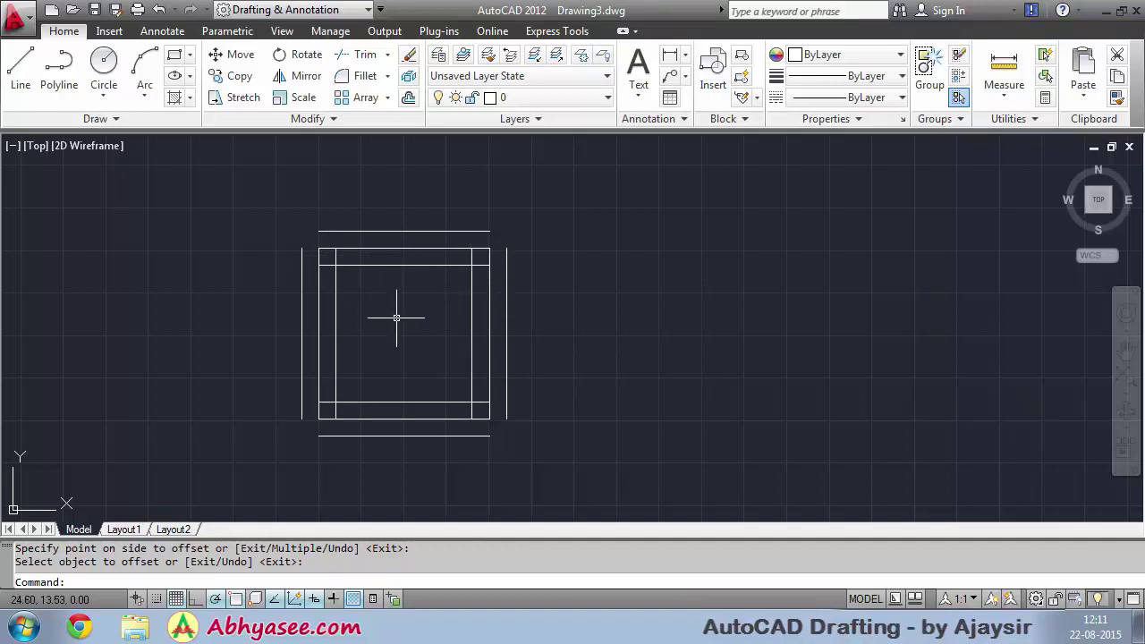
# Step: Start Trim with TR and choose the four inner offset lines as cutting edges
pyautogui.write('TR')
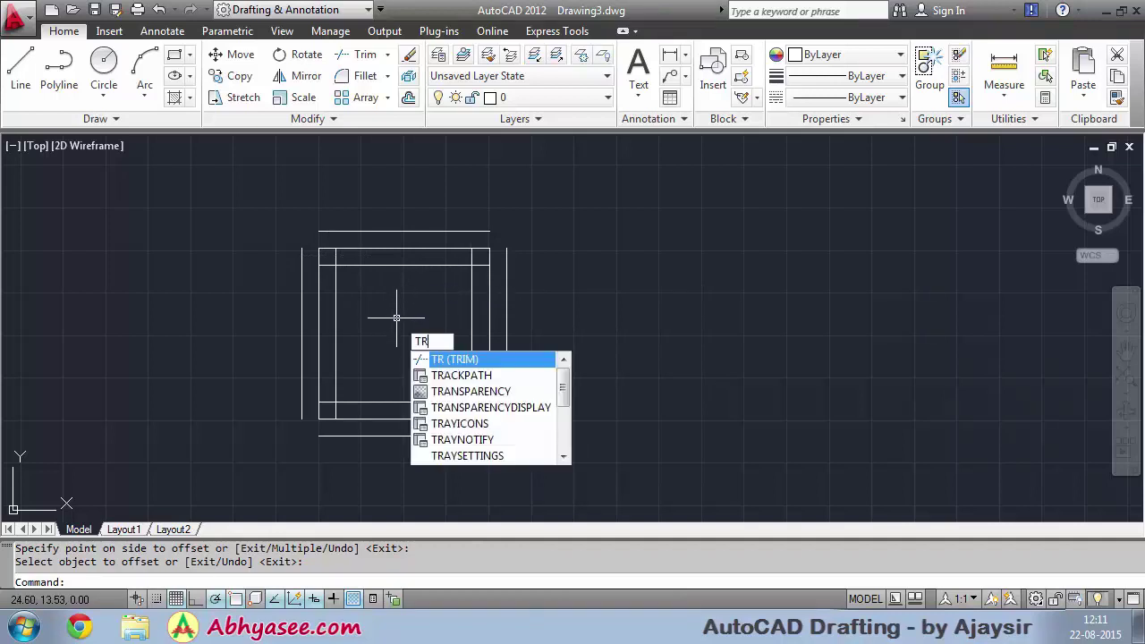
pyautogui.press('Return')
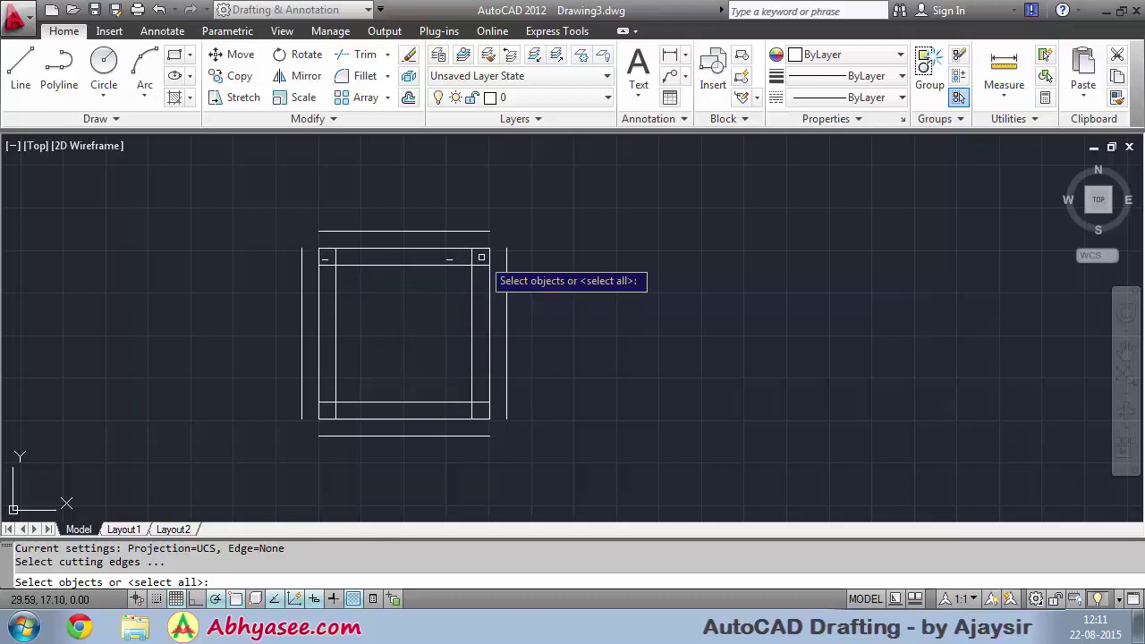
pyautogui.click(481, 258)
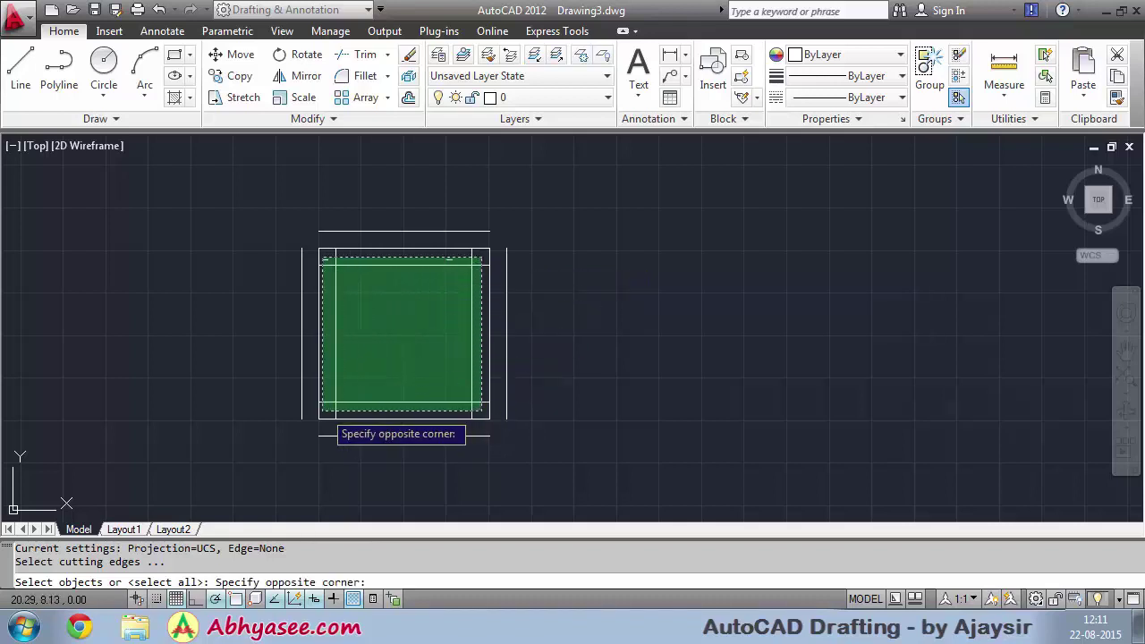
pyautogui.click(322, 412)
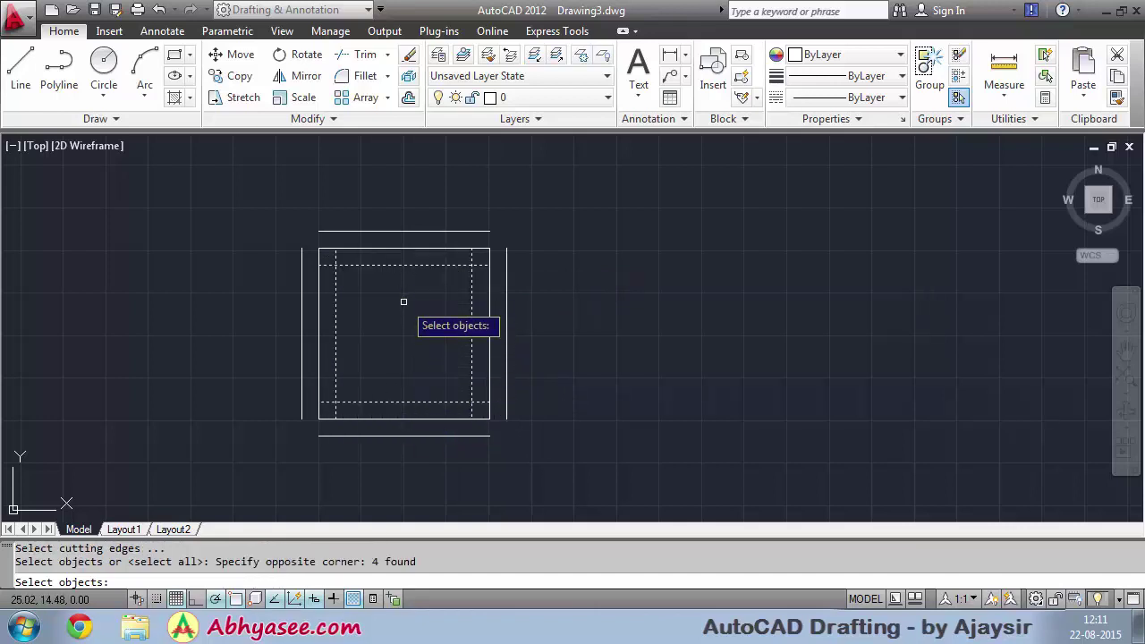
pyautogui.press('Return')
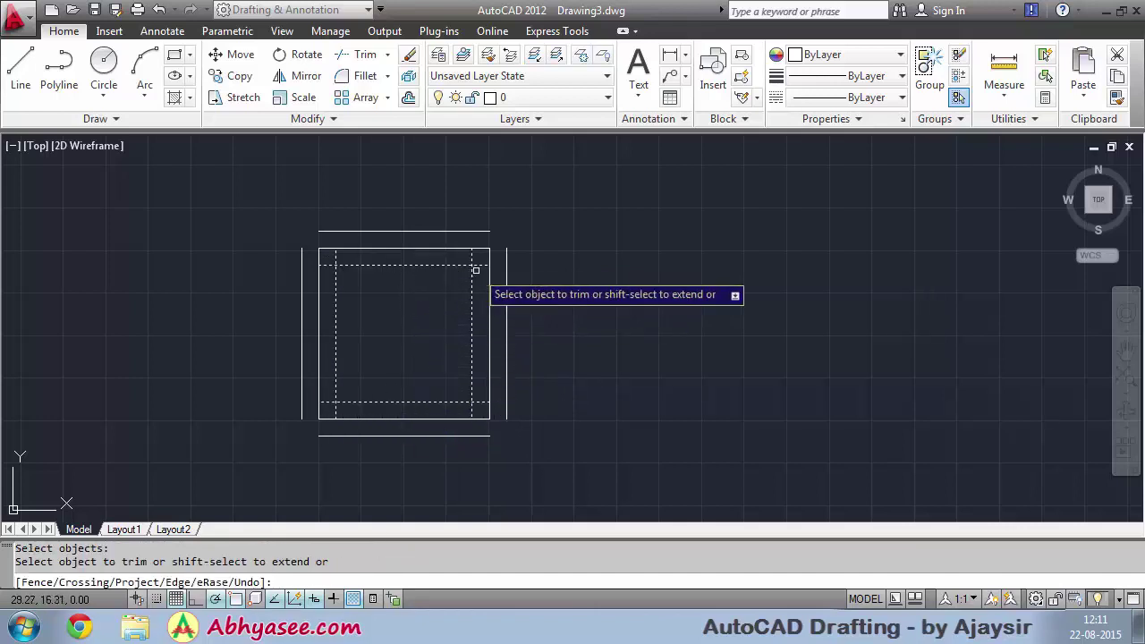
# Step: Trim the overhanging stubs at the inner corners to leave a clean inner square
pyautogui.click(482, 264)
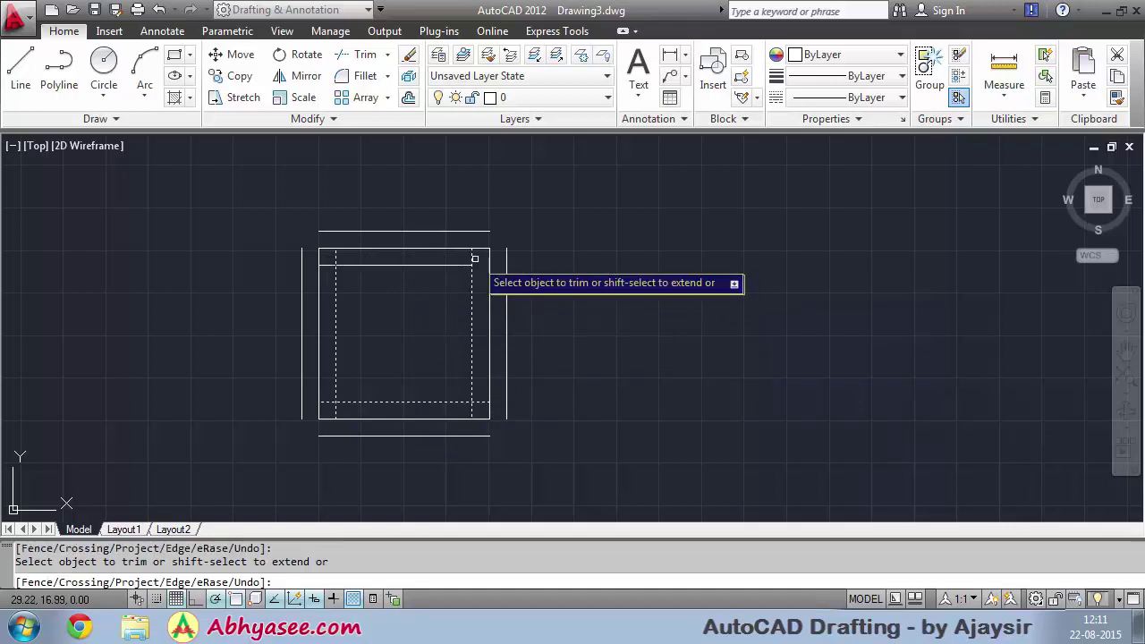
pyautogui.click(334, 252)
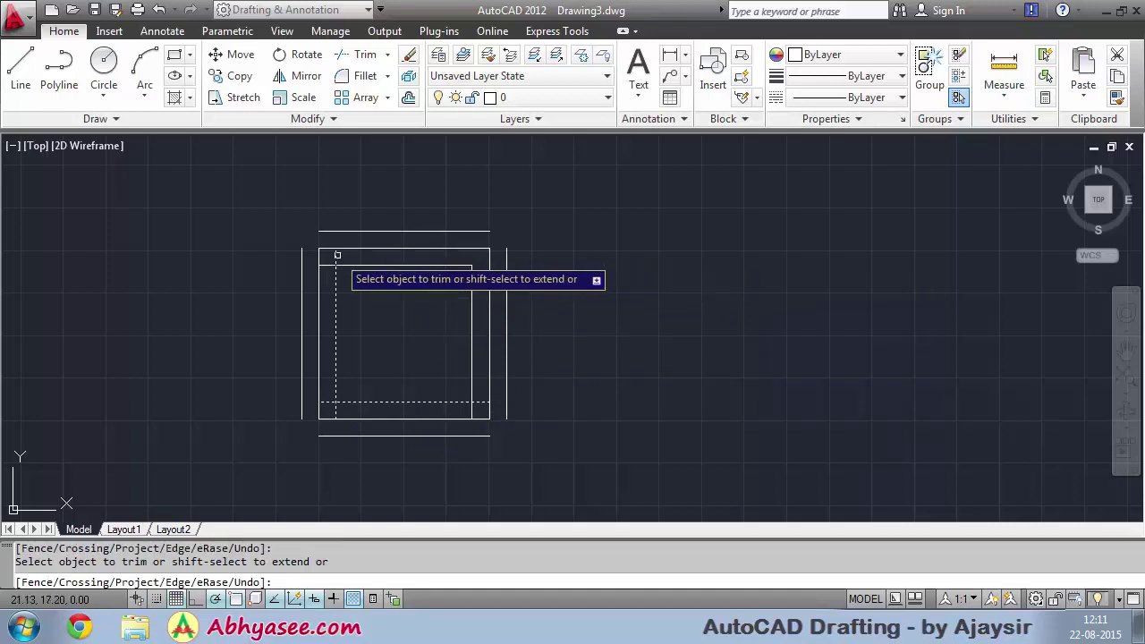
pyautogui.click(327, 265)
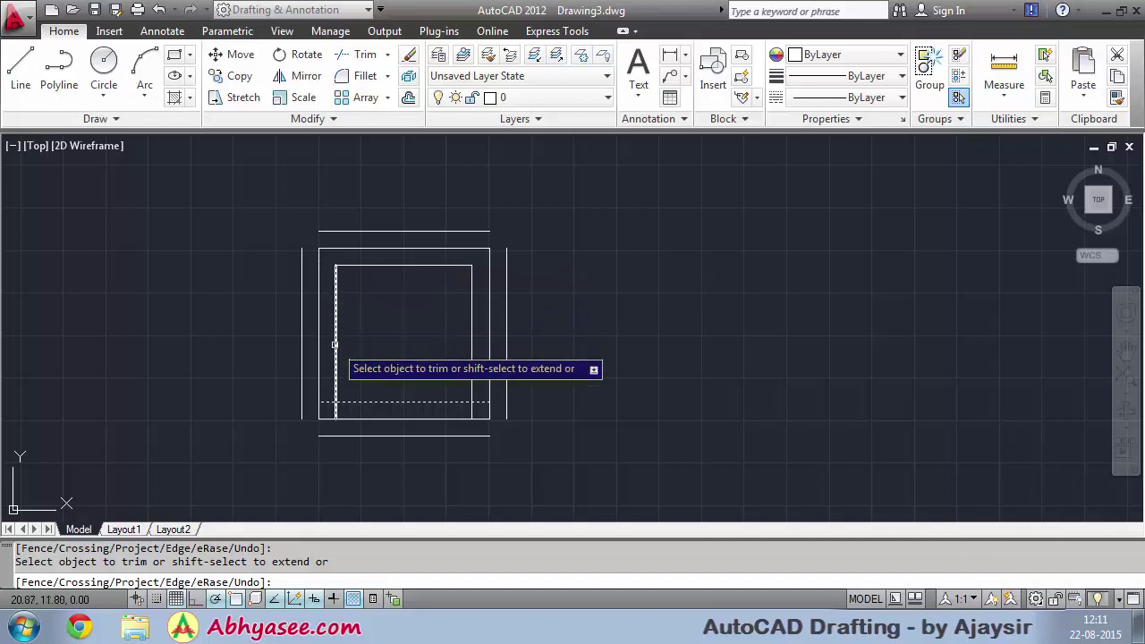
pyautogui.click(322, 401)
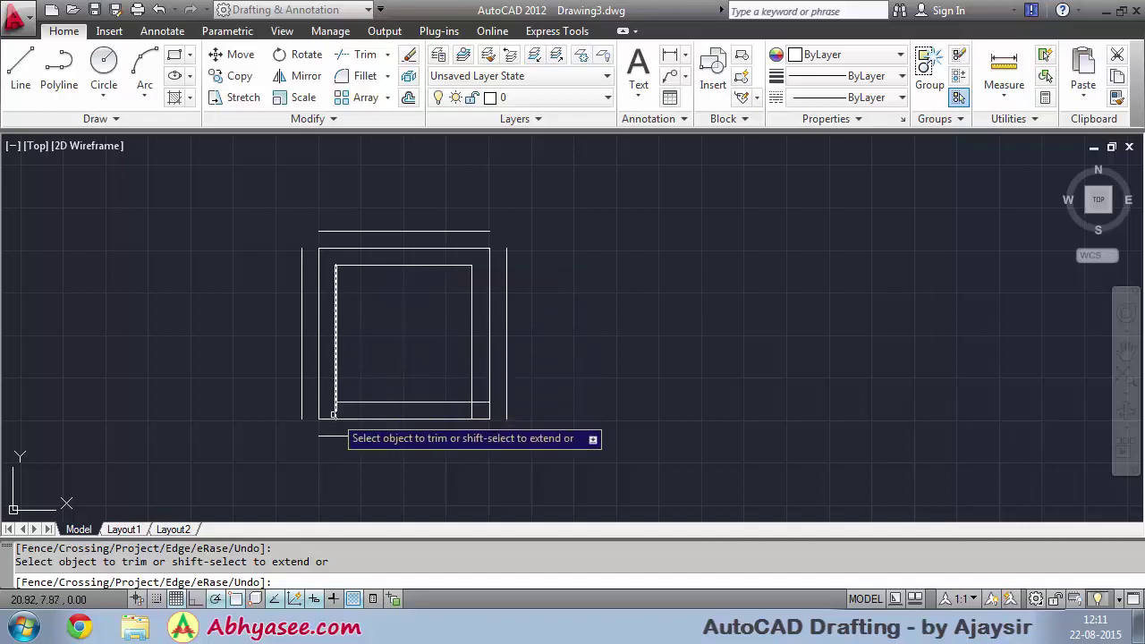
pyautogui.click(472, 411)
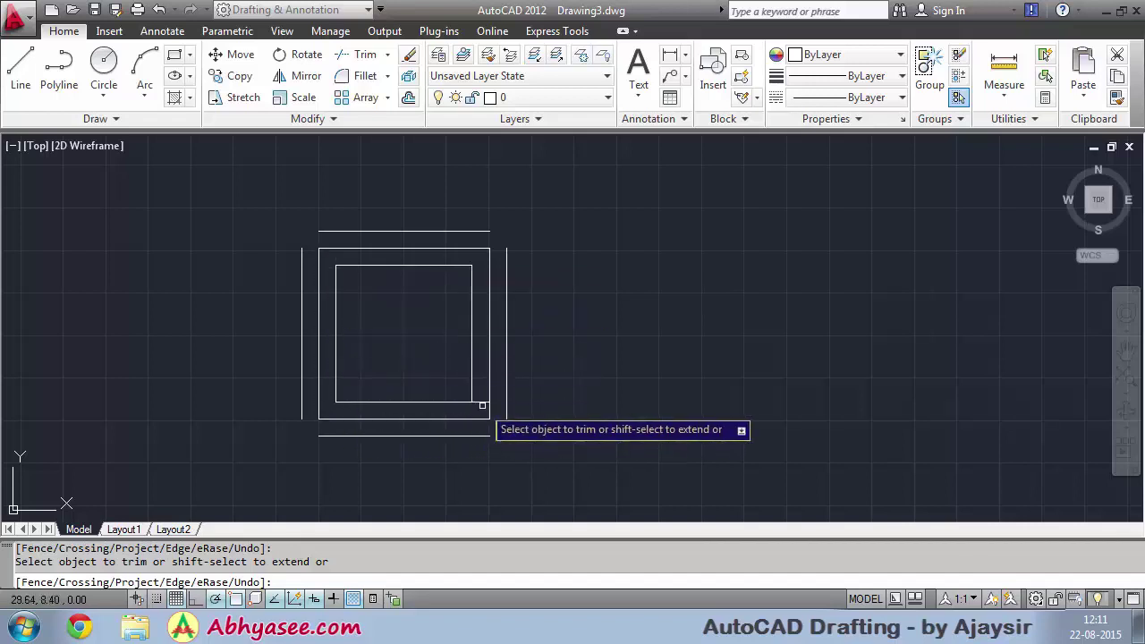
pyautogui.click(483, 402)
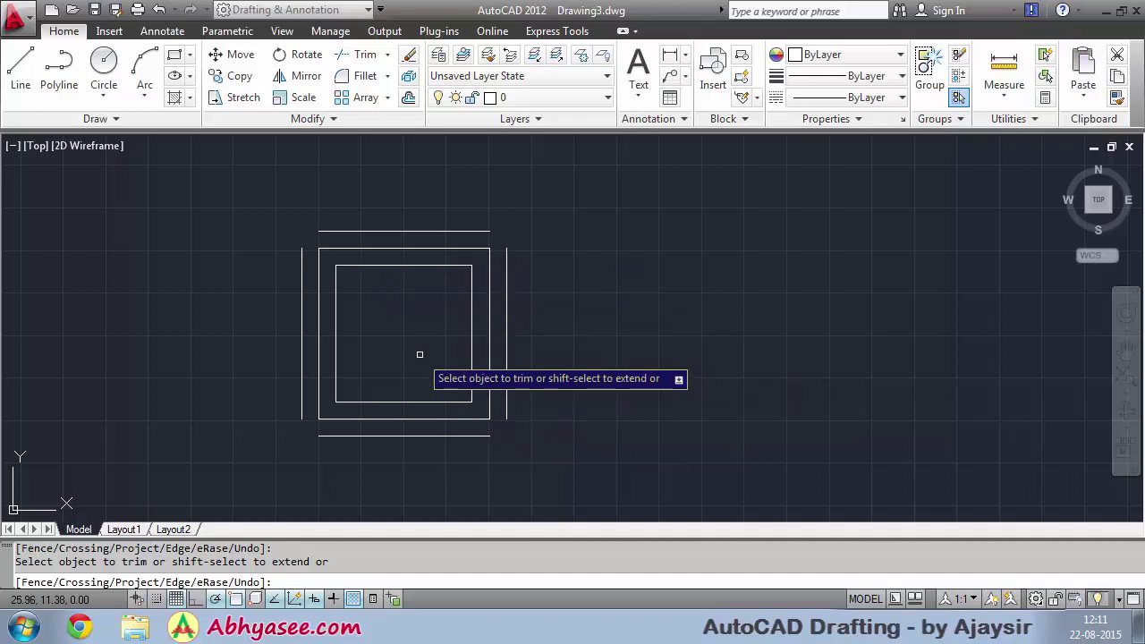
pyautogui.rightClick(590, 250)
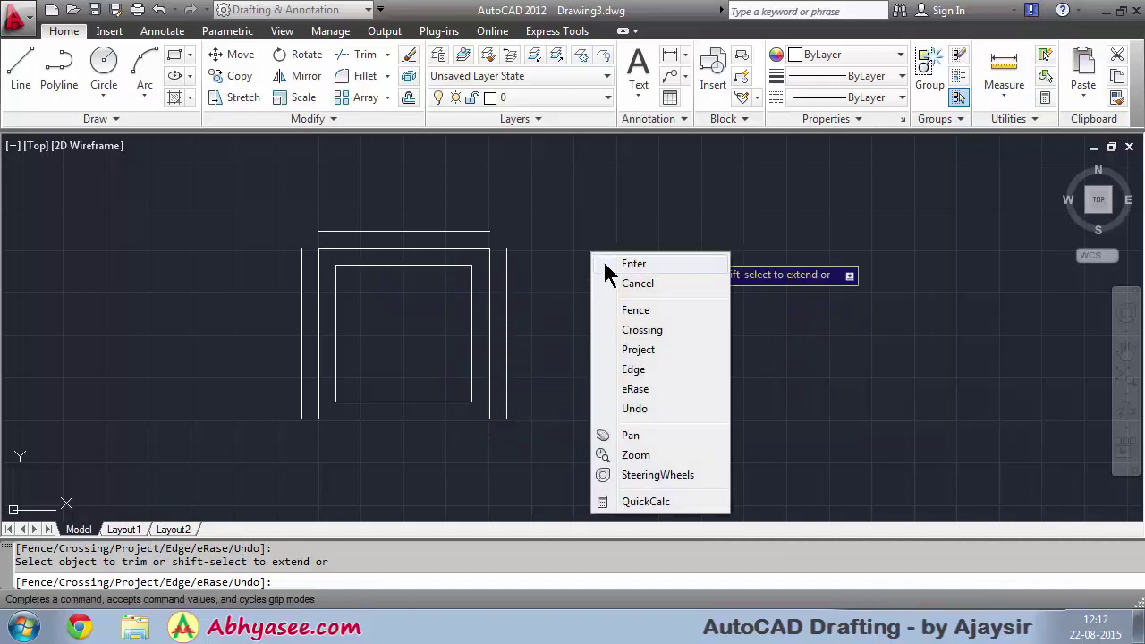
pyautogui.click(631, 264)
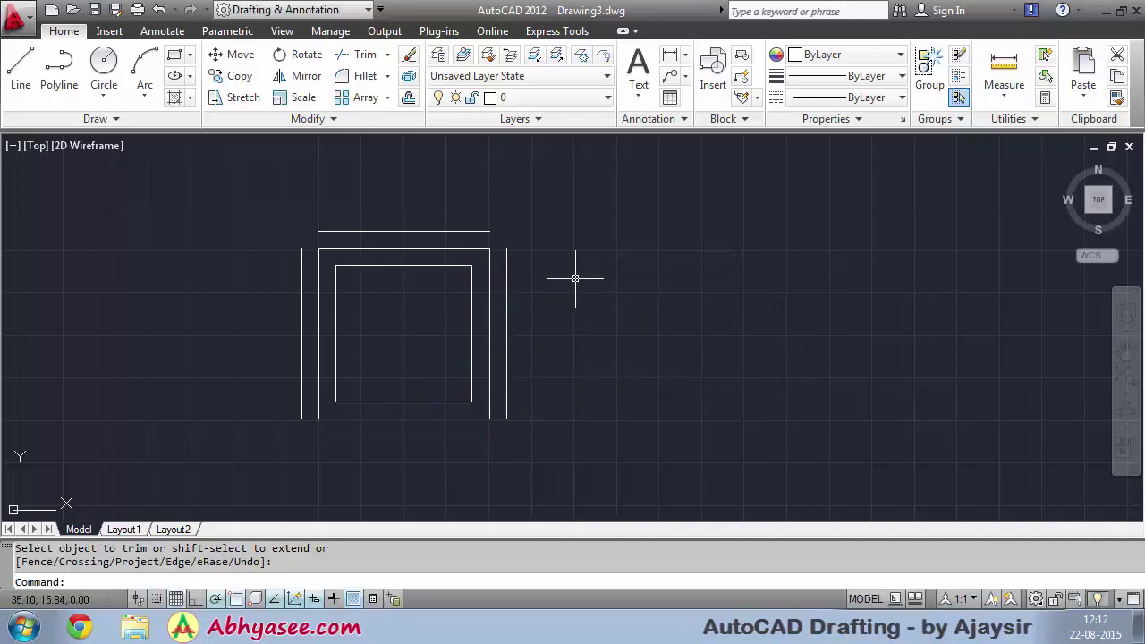
pyautogui.press('Escape')
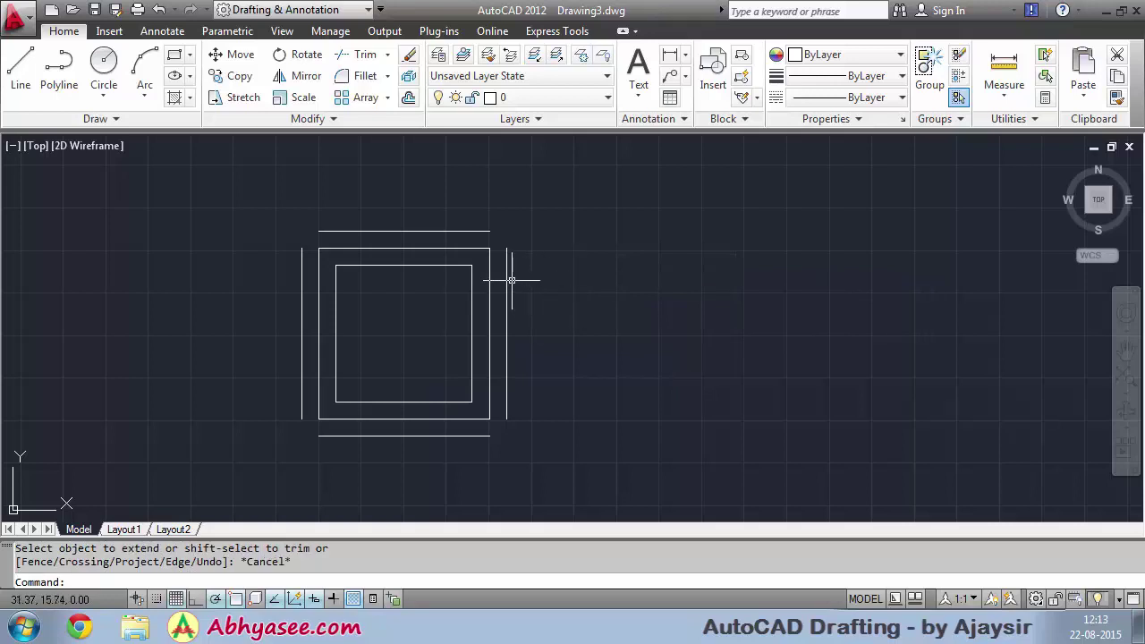